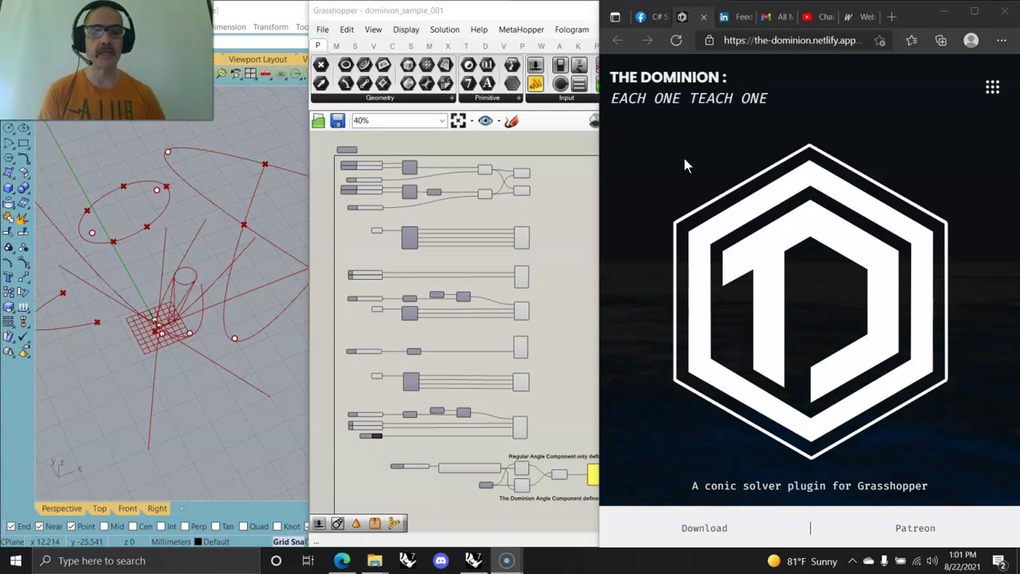
From The Dominion website, view the plugin's food4Rhino download page and its Patreon page
left_click(690, 103)
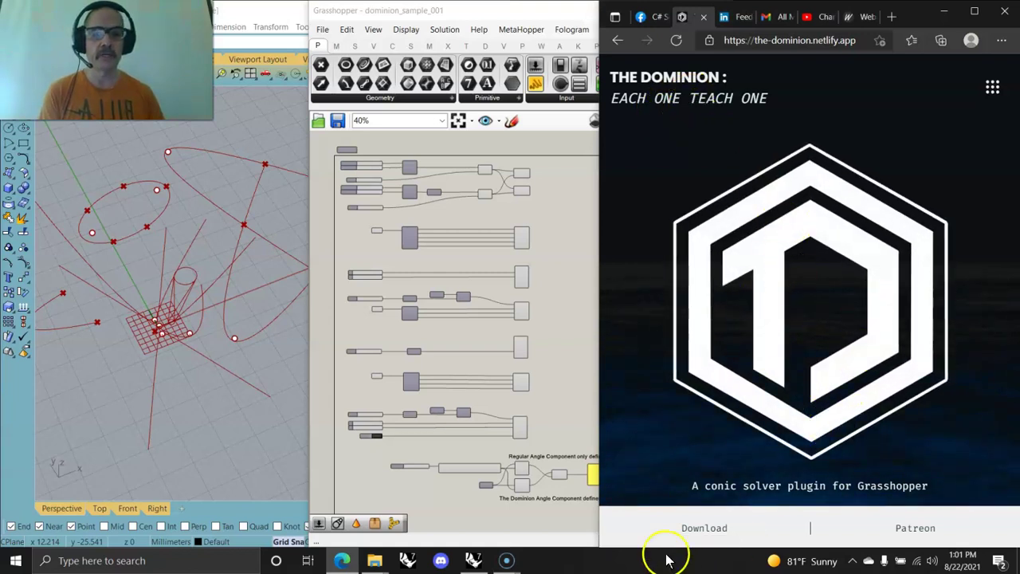
left_click(702, 529)
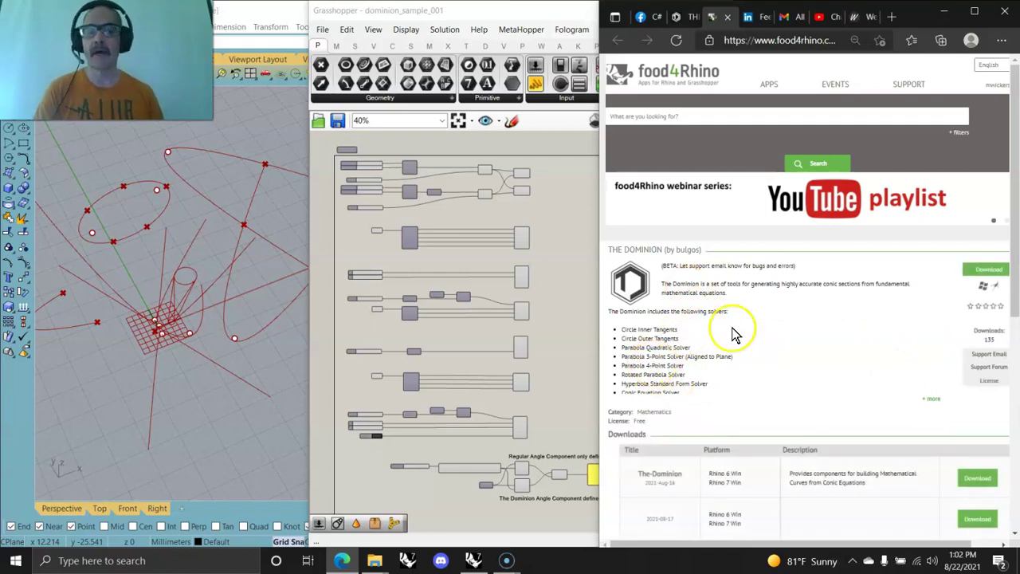
left_click(704, 20)
left_click(917, 530)
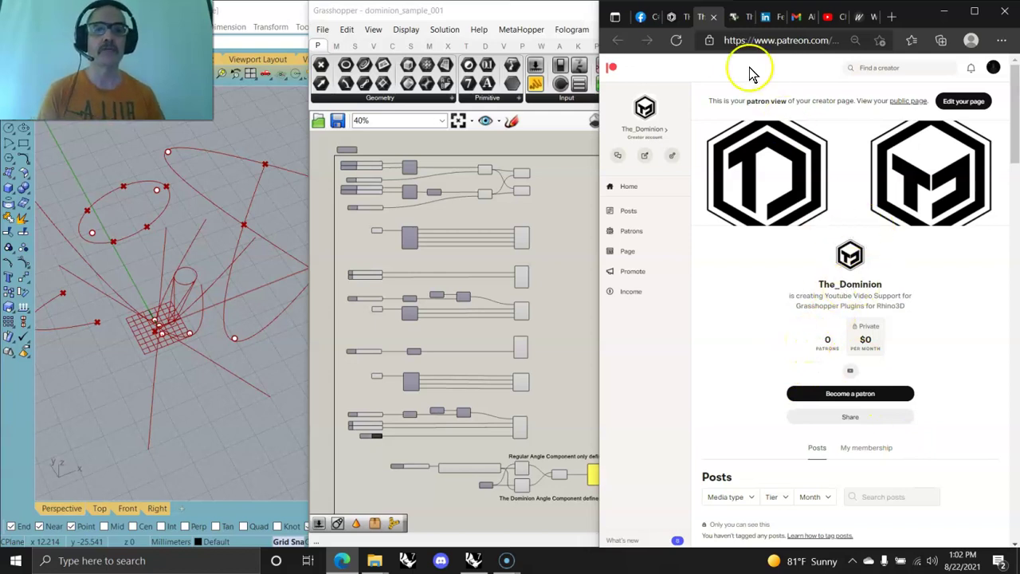
left_click(684, 16)
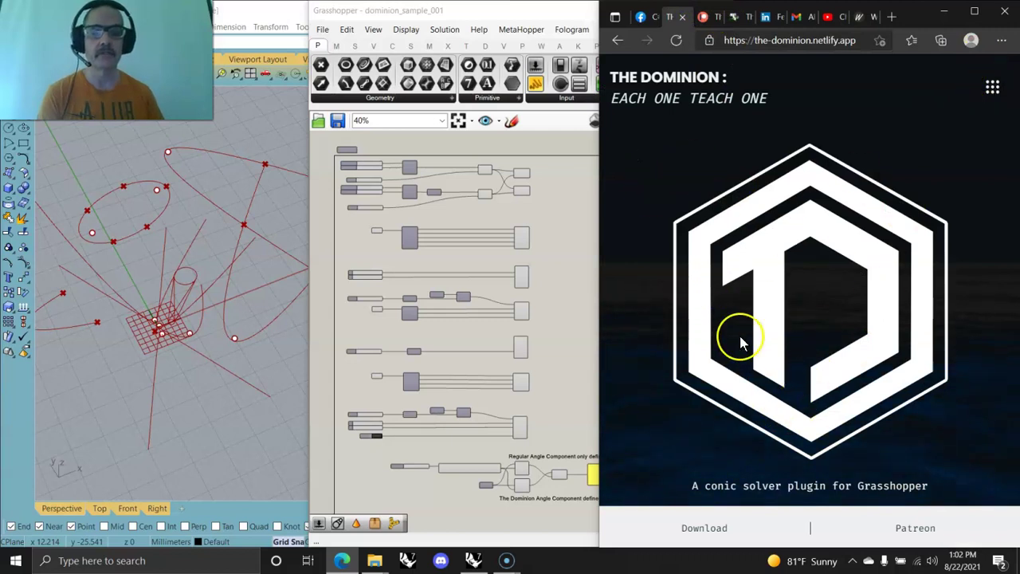
Visit the website's links page and view the published posts on The Dominion's Patreon page
left_click(992, 89)
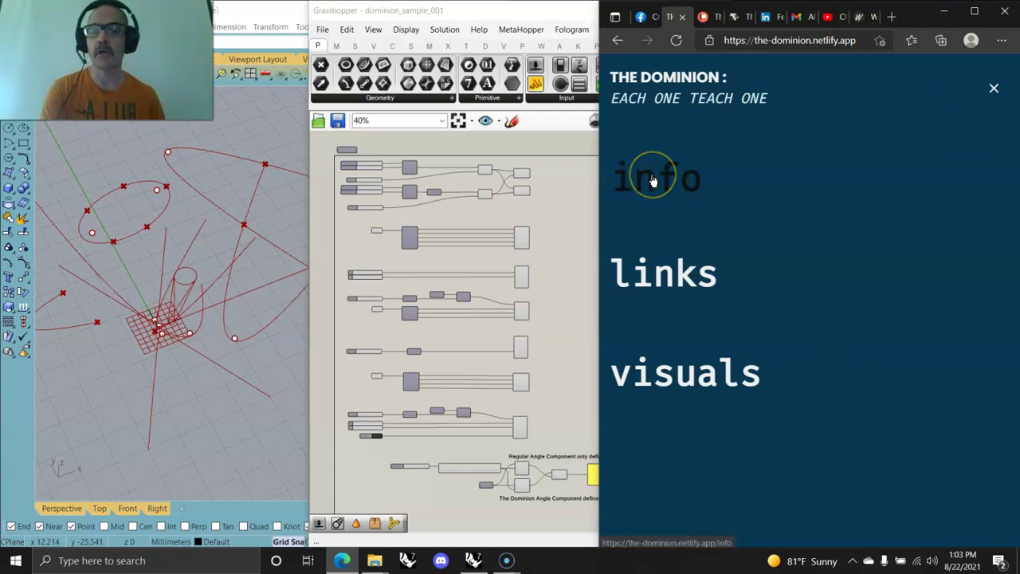
left_click(666, 279)
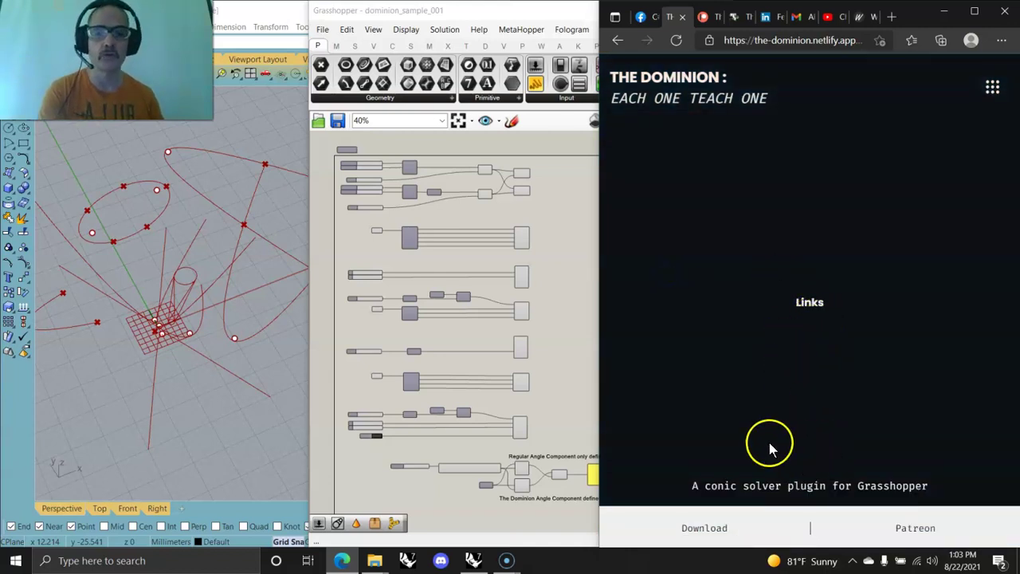
left_click(915, 530)
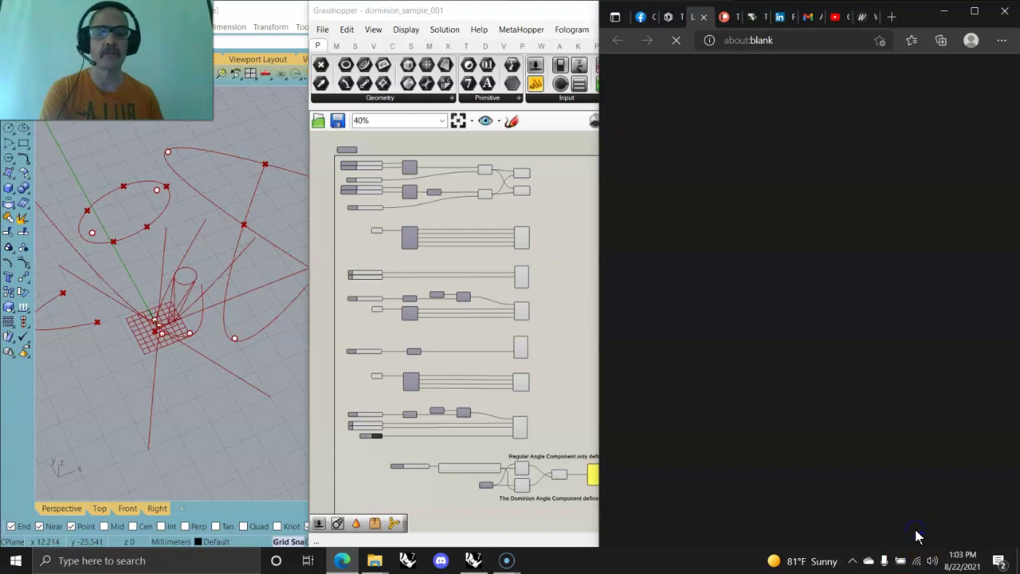
scroll(801, 375, "down", 3)
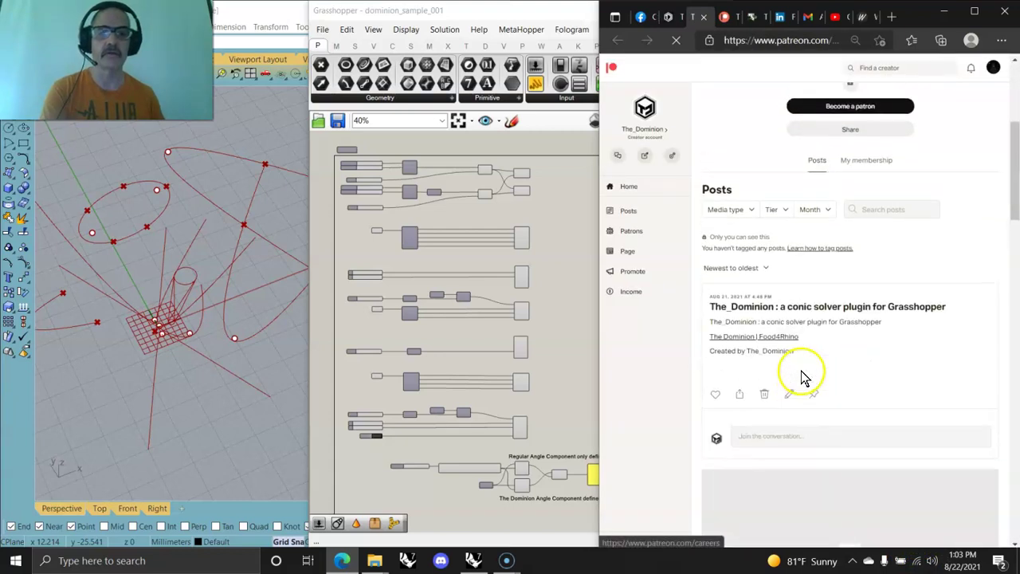
scroll(802, 375, "up", 4)
left_click(622, 211)
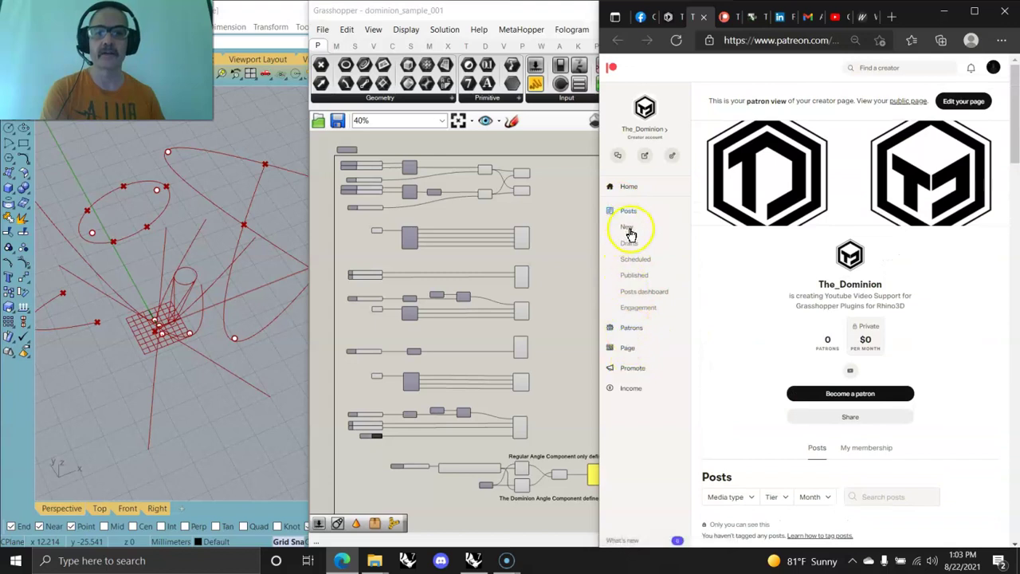
left_click(634, 275)
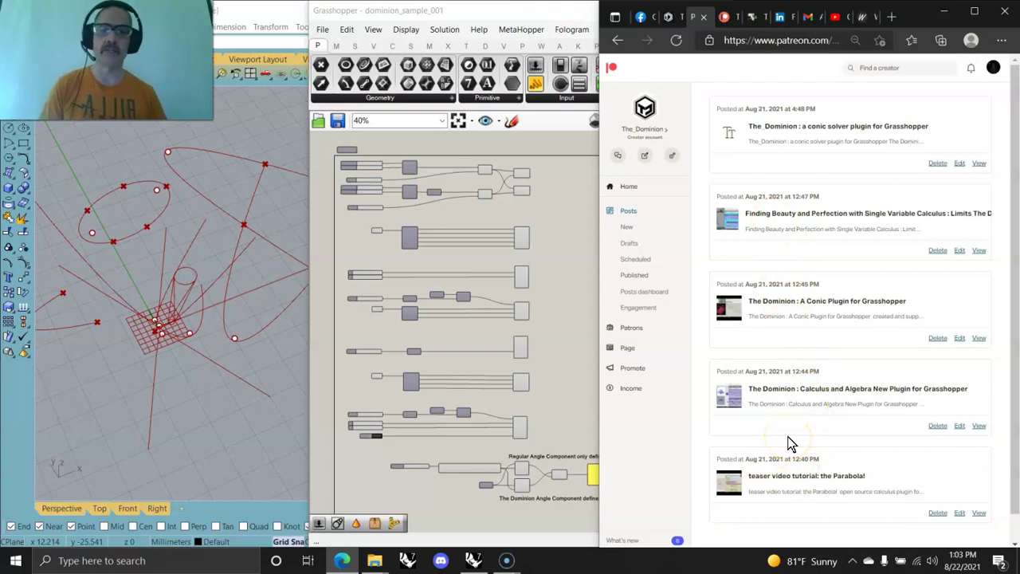
Return to The Dominion website, look over its page list and go back to its home page
left_click(672, 18)
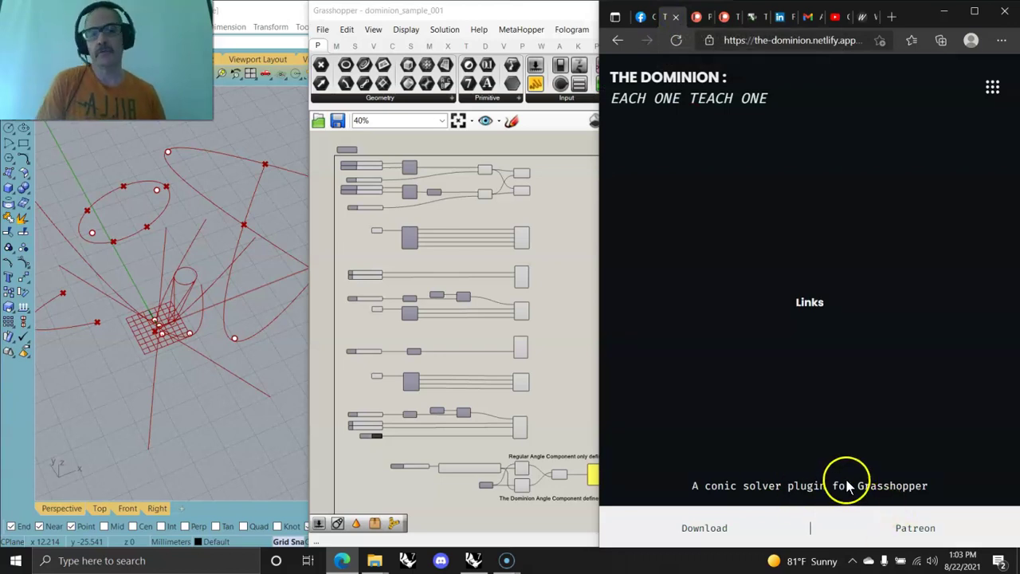
left_click(992, 87)
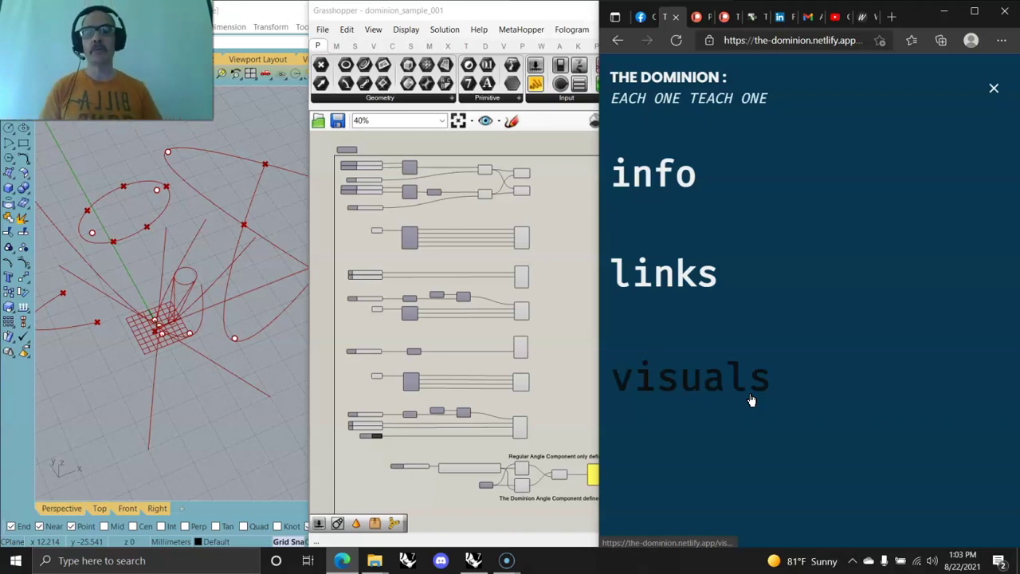
left_click(690, 108)
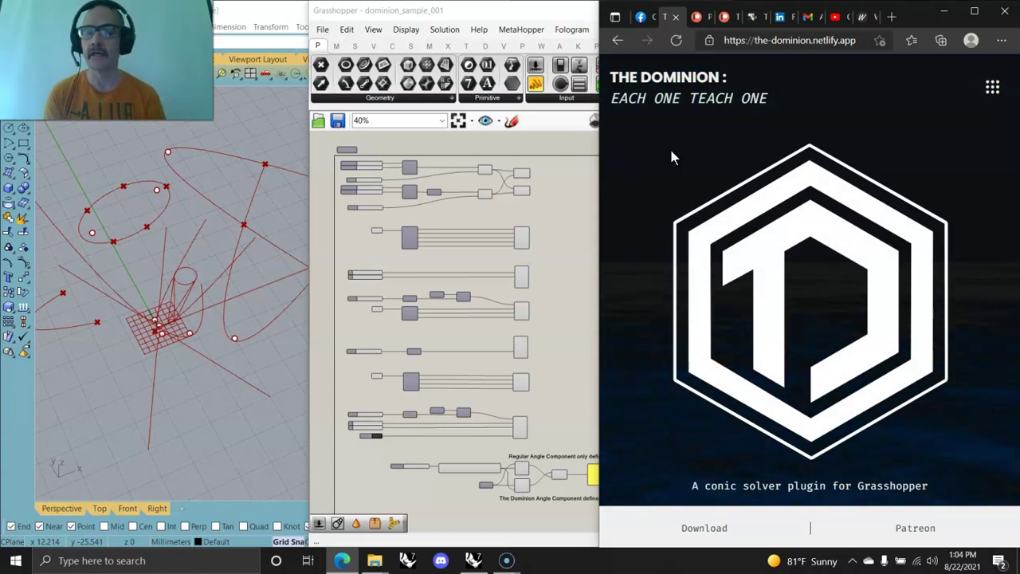
Minimize the browser, move the Grasshopper window aside and widen the Rhino window to fill the space beside it
left_click(944, 11)
left_click_drag(562, 11, 876, 13)
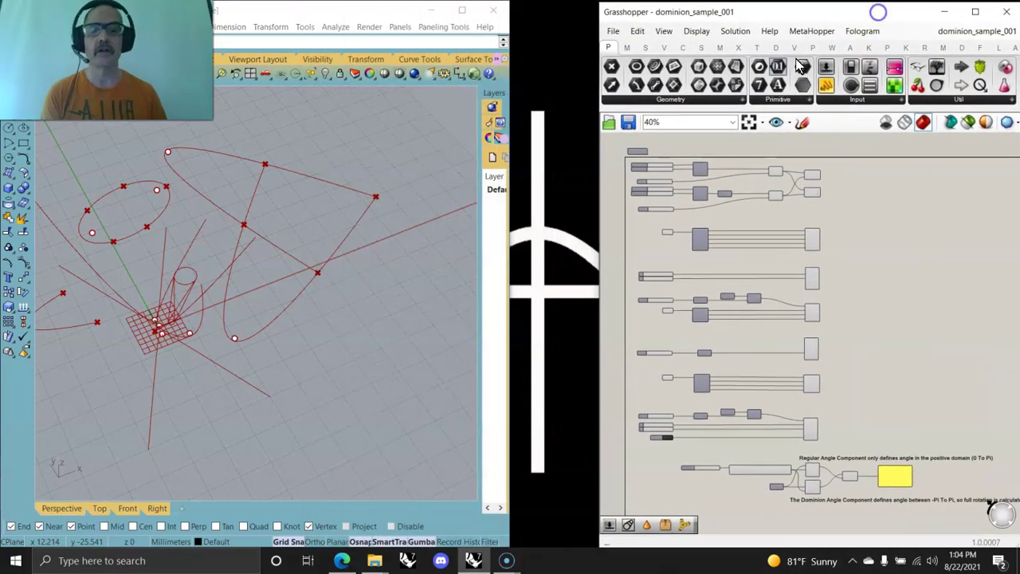
left_click_drag(514, 293, 631, 312)
right_click_drag(394, 367, 433, 319)
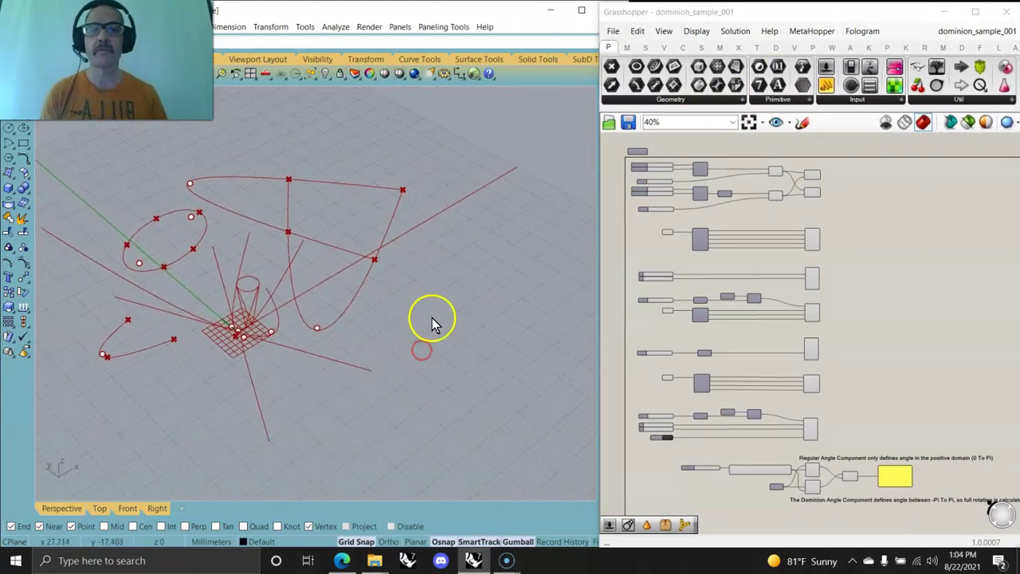
Switch Grasshopper to the 034_MASTER_SCRIPT_limit document and survey its component groups
left_click(974, 31)
left_click(926, 175)
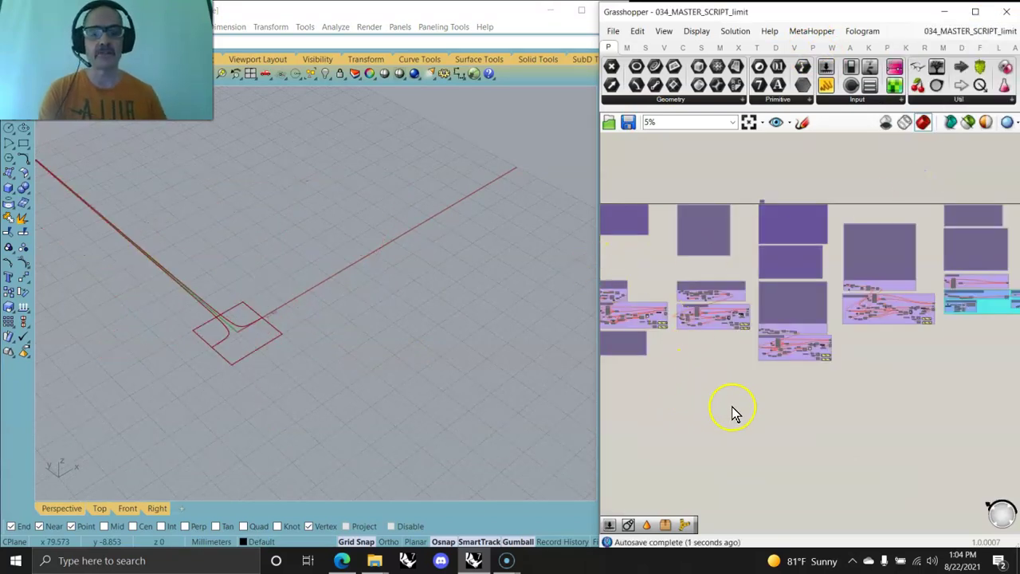
right_click_drag(765, 424, 683, 407)
right_click_drag(806, 395, 688, 381)
mouse_move(845, 391)
right_mouse_down()
mouse_move(672, 391)
mouse_move(724, 380)
right_mouse_up()
right_click_drag(876, 378, 726, 377)
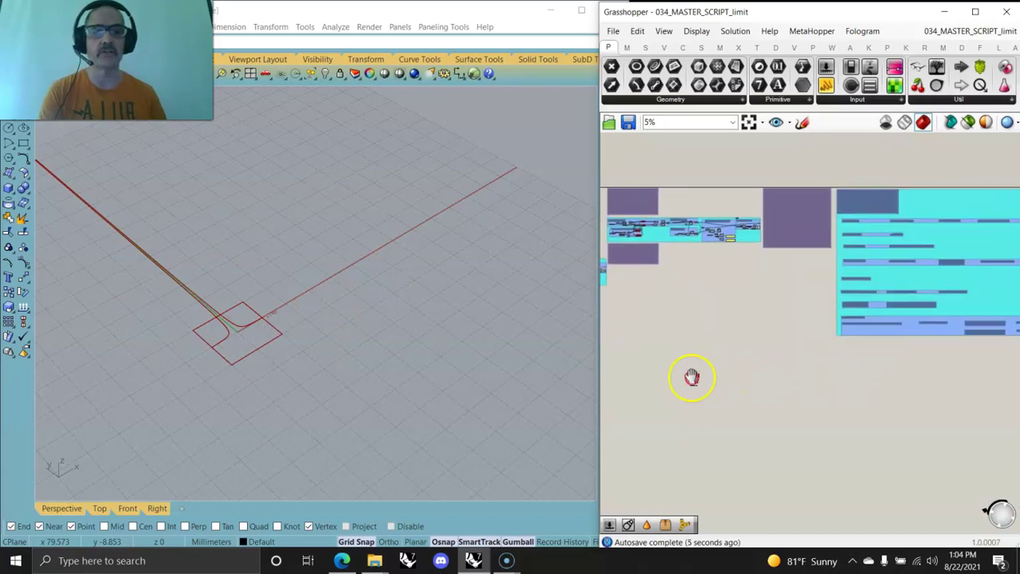
Examine the general and specific limit equations listed in the cyan group of the master script
mouse_move(854, 380)
right_mouse_down()
mouse_move(810, 376)
mouse_move(950, 390)
right_mouse_up()
scroll(786, 292, "up", 6)
right_click_drag(845, 369, 942, 368)
right_click_drag(854, 373, 811, 198)
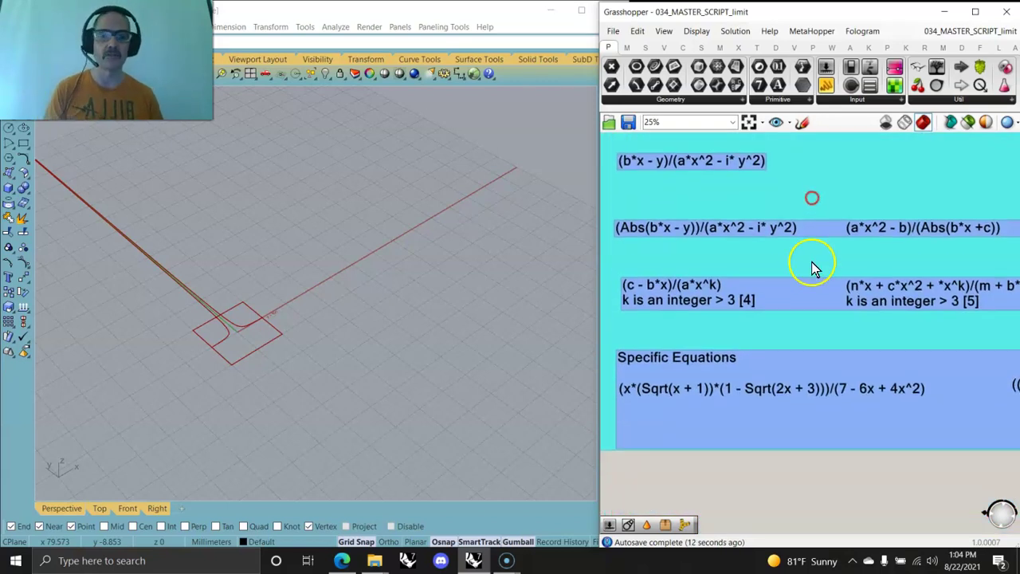
right_click_drag(805, 481, 711, 383)
scroll(836, 397, "down", 2)
scroll(837, 423, "down", 3)
scroll(714, 383, "up", 3)
right_click_drag(757, 410, 825, 430)
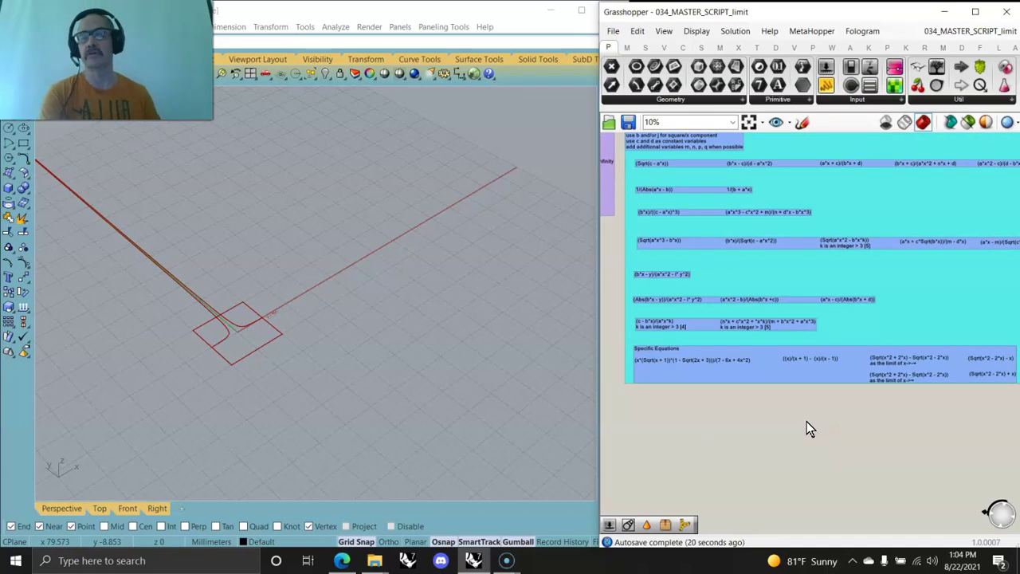
scroll(749, 381, "down", 2)
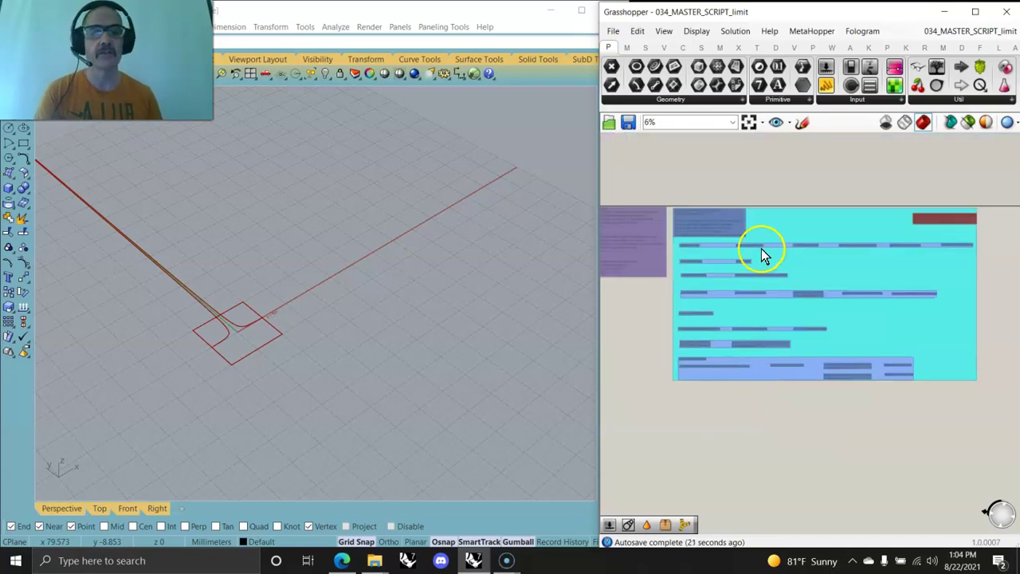
Switch back to the dominion_sample_001 document and display The Dominion plugin's component set, including Natural Cubic Spline
left_click(968, 30)
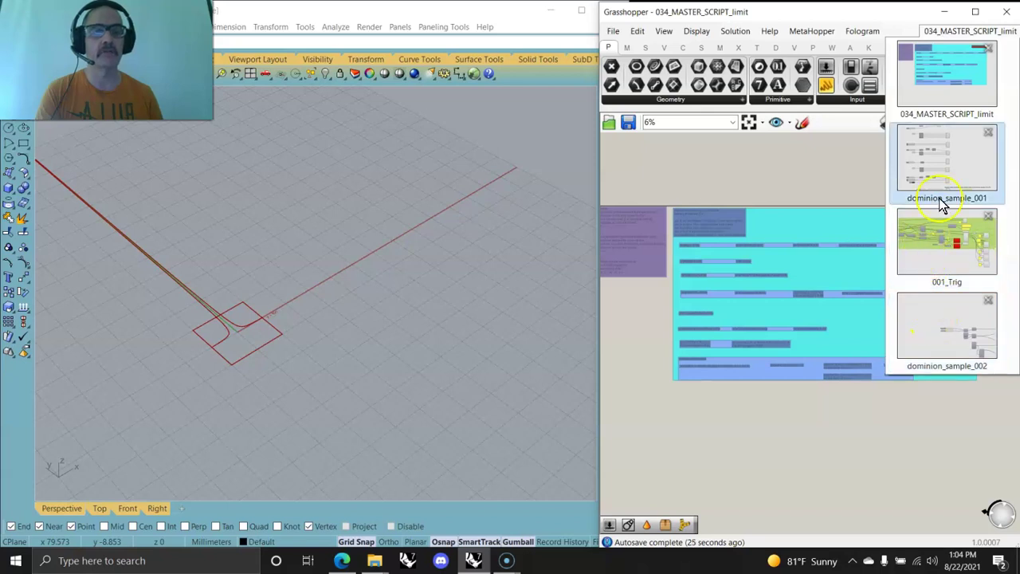
left_click(968, 153)
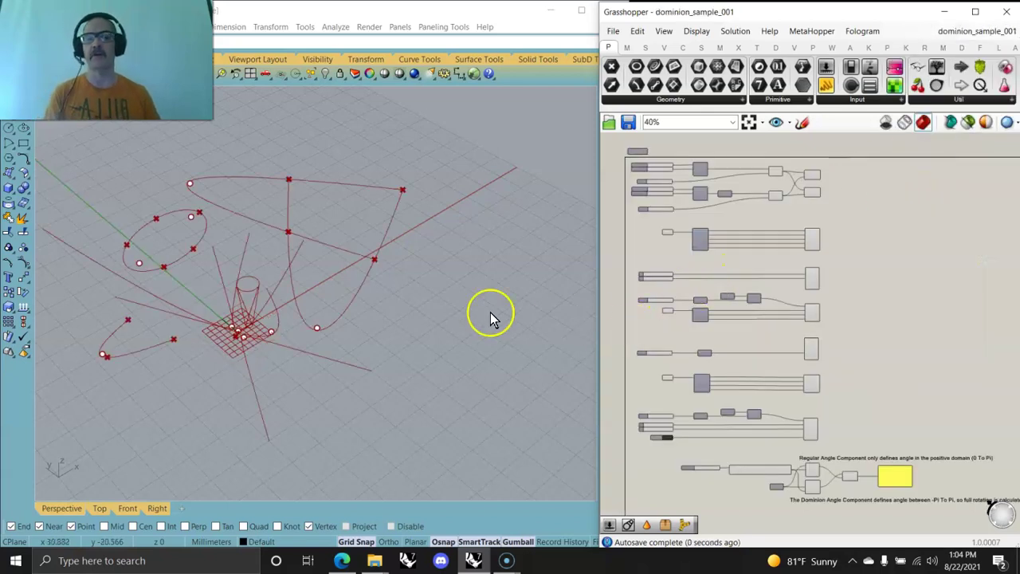
right_click_drag(401, 356, 450, 358)
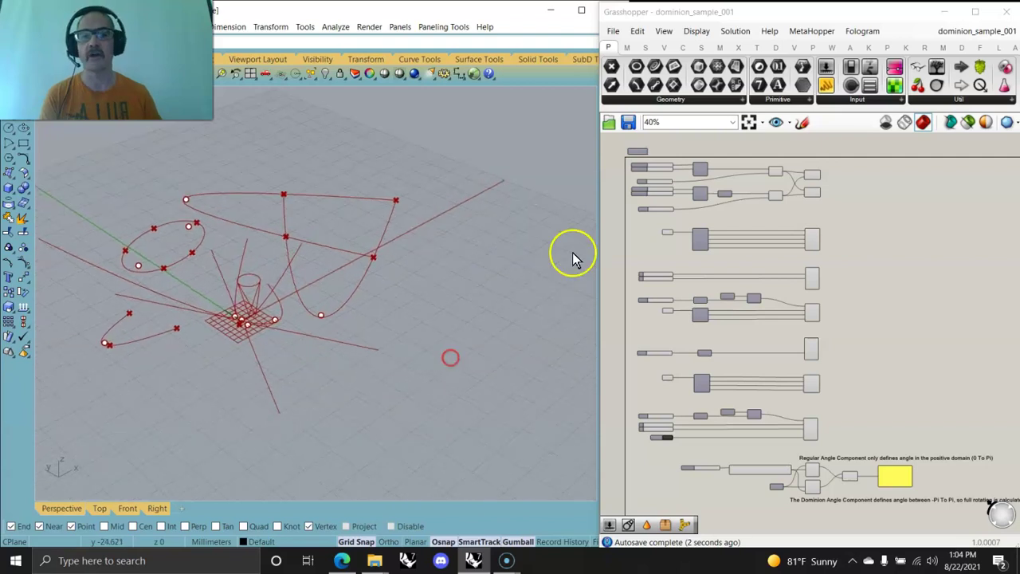
left_click(961, 49)
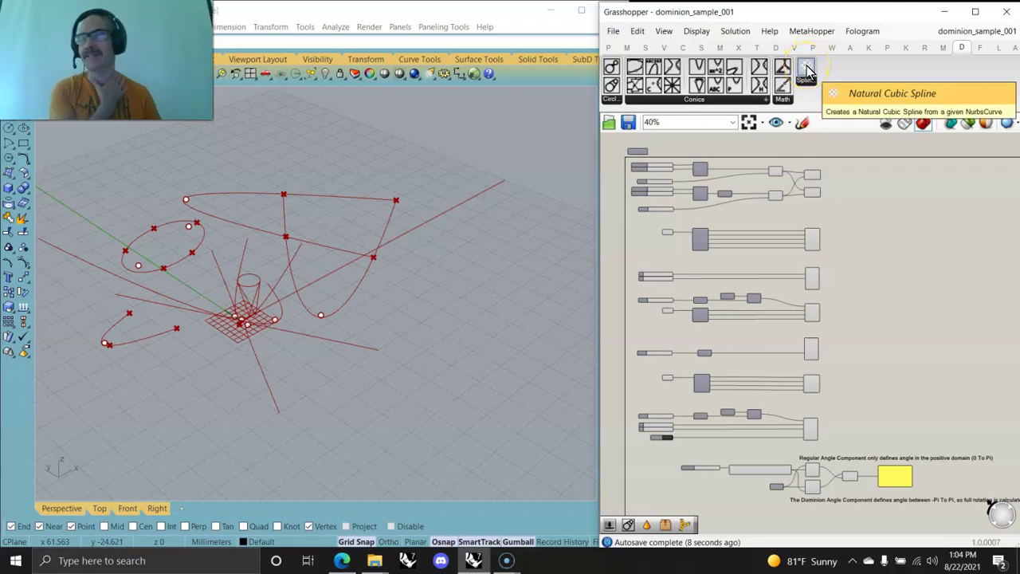
left_click(807, 70)
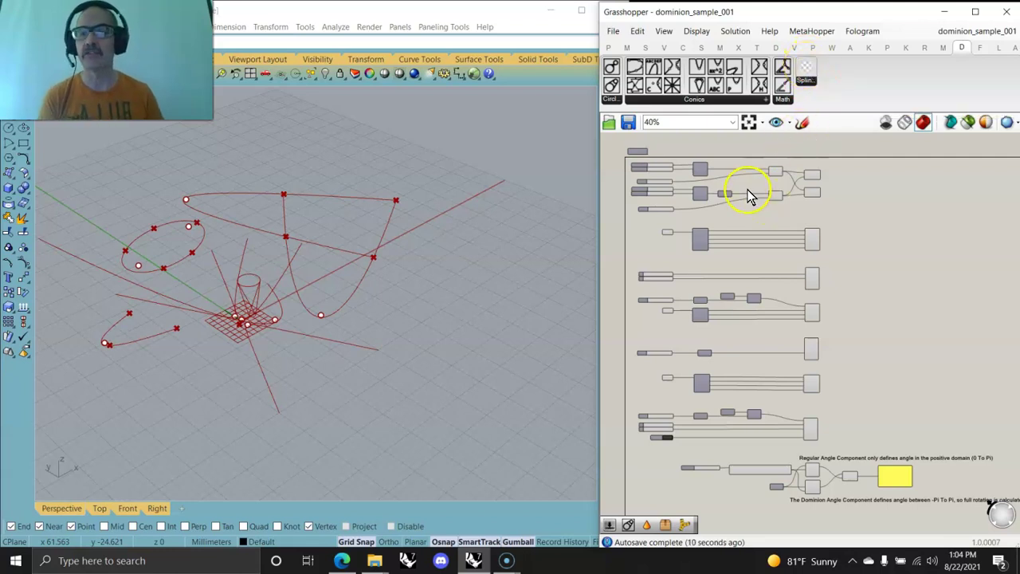
Select the Inner Tangents component and restrict the viewport preview to selected objects only
scroll(746, 192, "up", 5)
right_click_drag(747, 196, 847, 268)
scroll(847, 303, "down", 2)
scroll(974, 239, "up", 3)
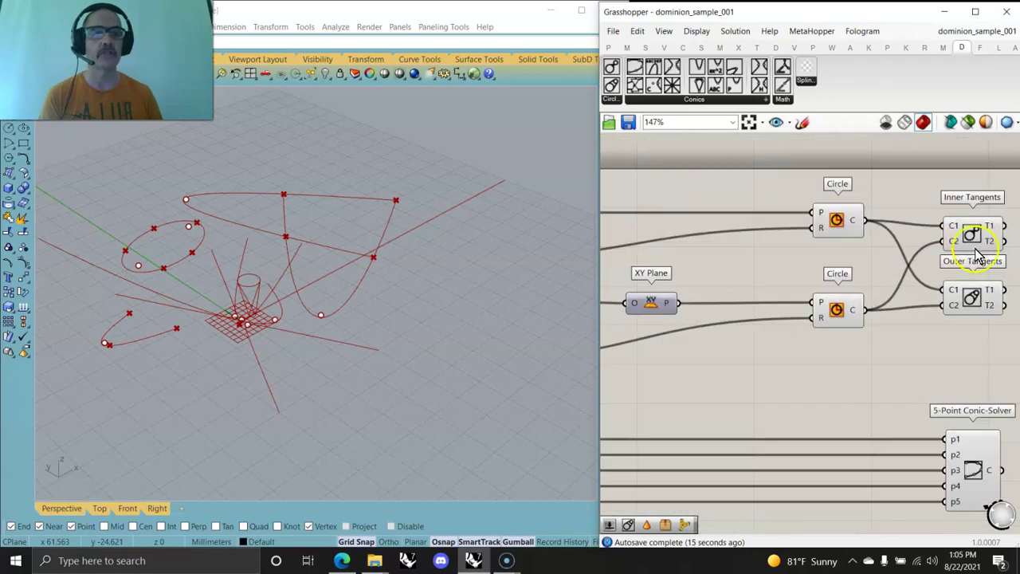
right_click_drag(979, 251, 830, 221)
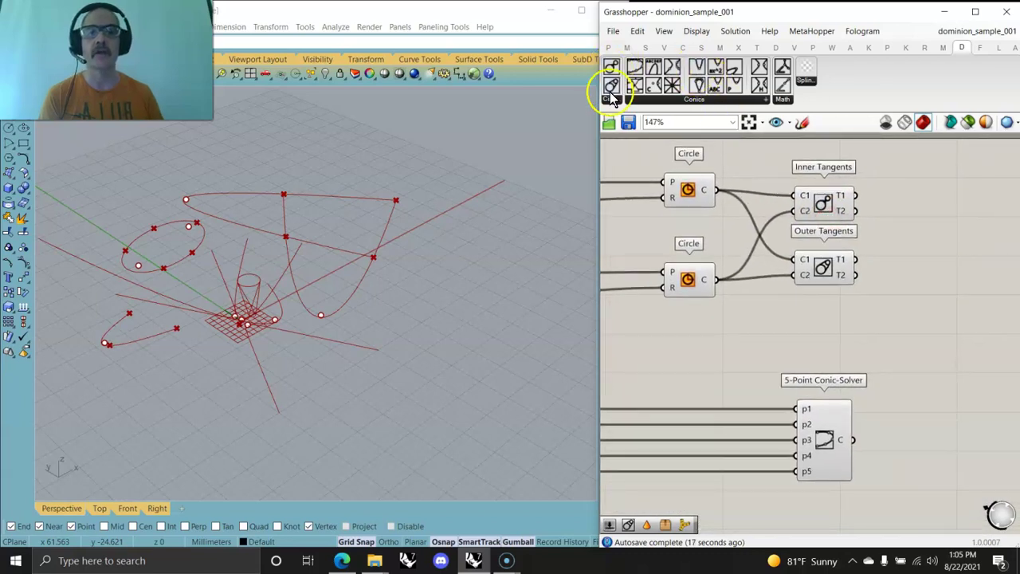
left_click(823, 204)
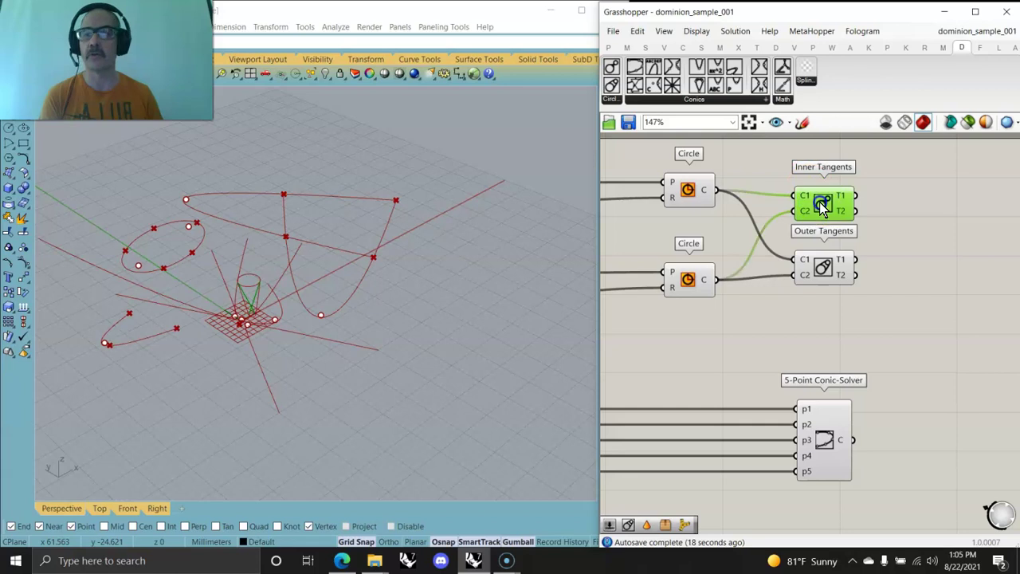
left_click(965, 124)
scroll(275, 283, "up", 2)
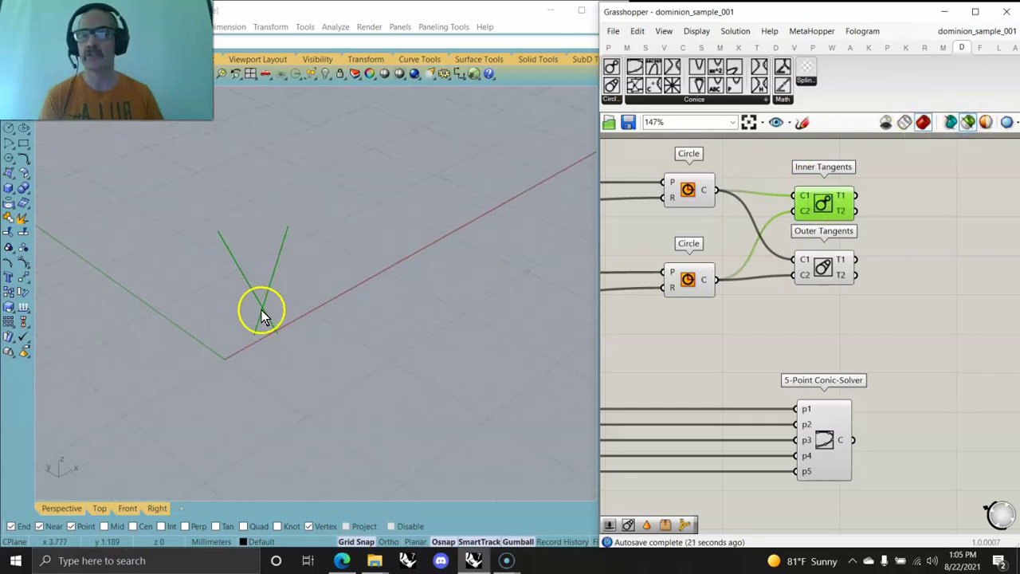
Select both Circle components together with the tangent components to preview their geometry in the viewport
left_click(688, 190)
left_click(687, 288, "shift")
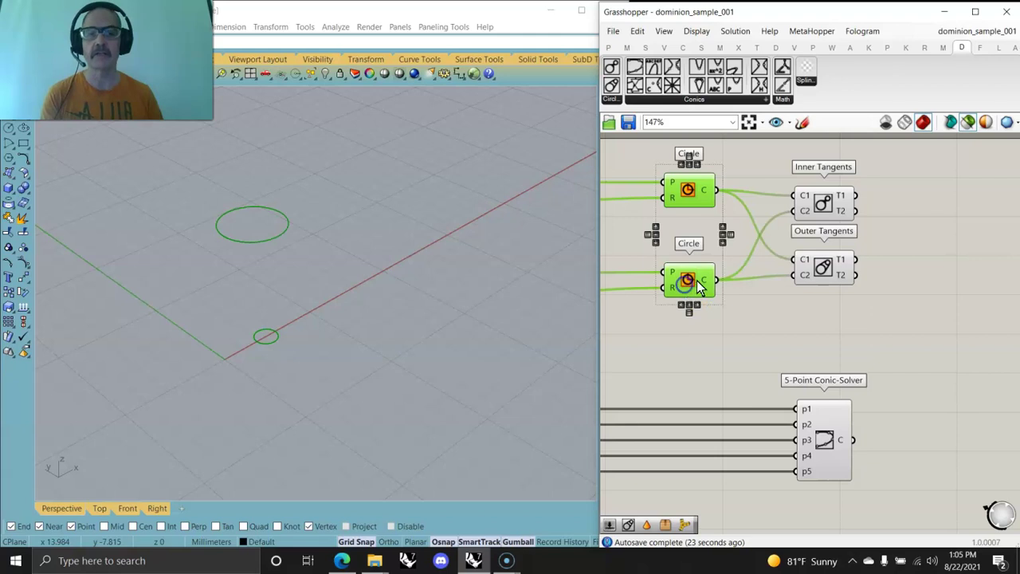
left_click(829, 206, "shift")
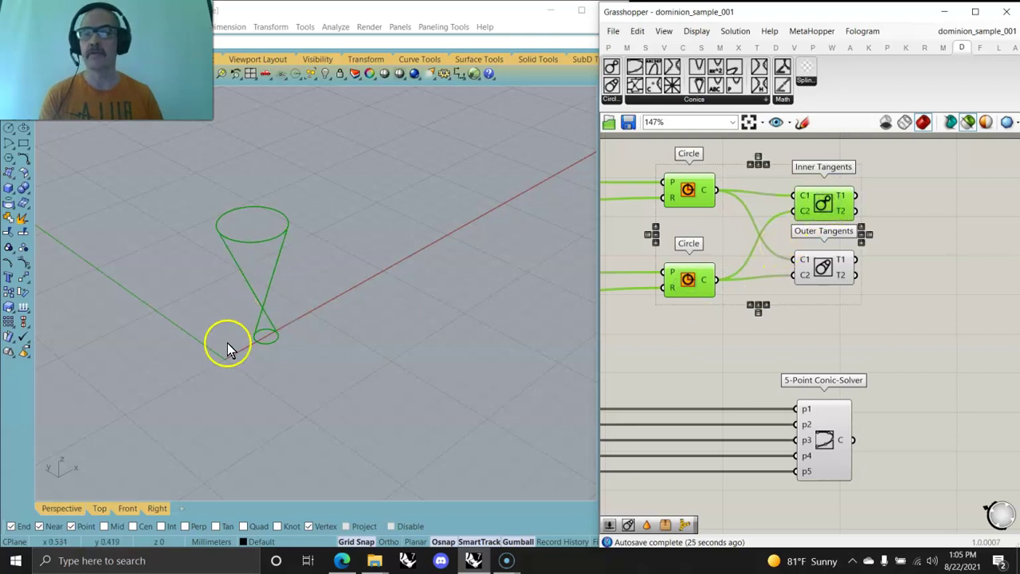
left_click(780, 277, "shift")
right_click_drag(291, 365, 299, 396)
Select the 5-Point Conic-Solver component and inspect its previewed curve in the viewport
right_click_drag(681, 373, 835, 373)
scroll(835, 373, "down", 3)
right_click_drag(757, 373, 707, 202)
left_click(843, 231)
right_click_drag(309, 256, 330, 296)
scroll(342, 230, "up", 7)
mouse_move(380, 218)
right_mouse_down()
mouse_move(377, 240)
mouse_move(373, 230)
right_mouse_up()
scroll(381, 219, "down", 5)
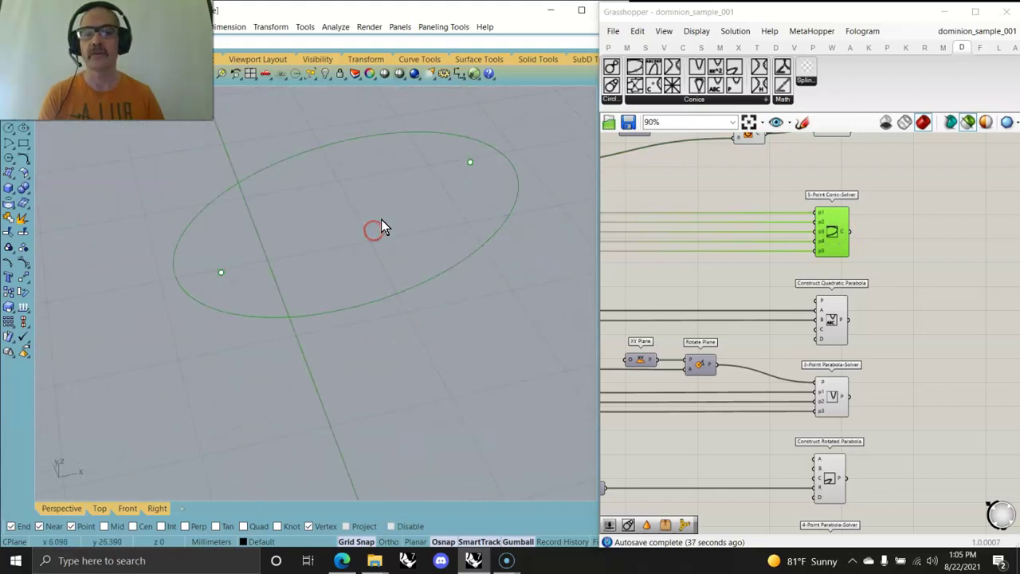
scroll(804, 235, "up", 4)
scroll(803, 267, "down", 3)
Open the help for the 5-Point Conic-Solver and read its input and output parameters
left_click(786, 275)
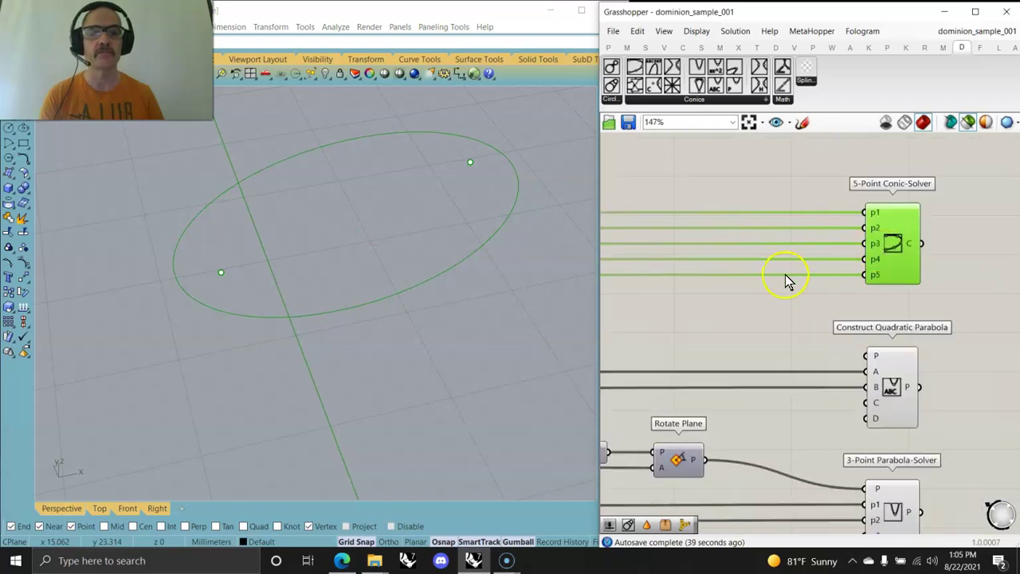
right_click(891, 241)
left_click(890, 308)
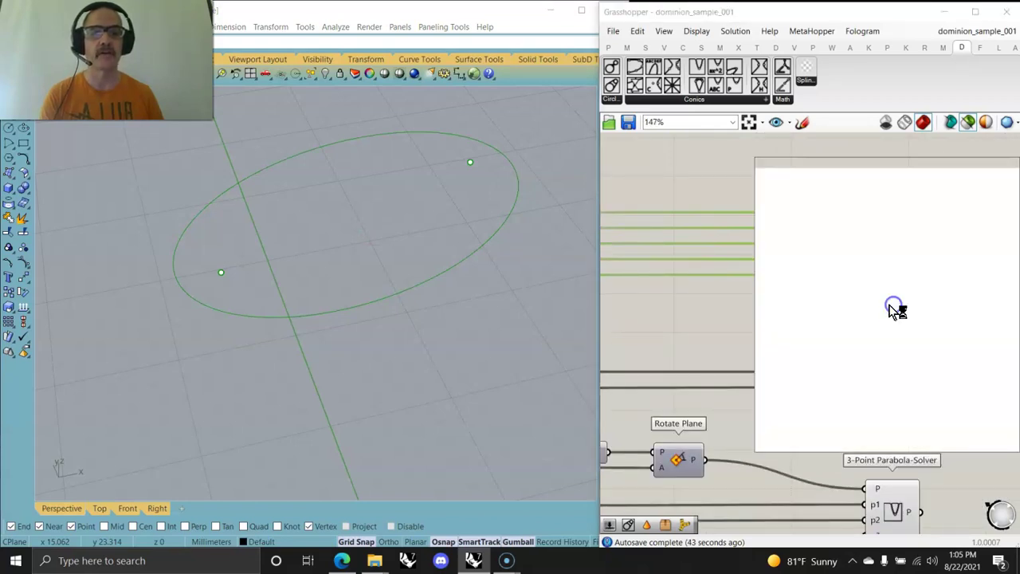
scroll(844, 335, "down", 3)
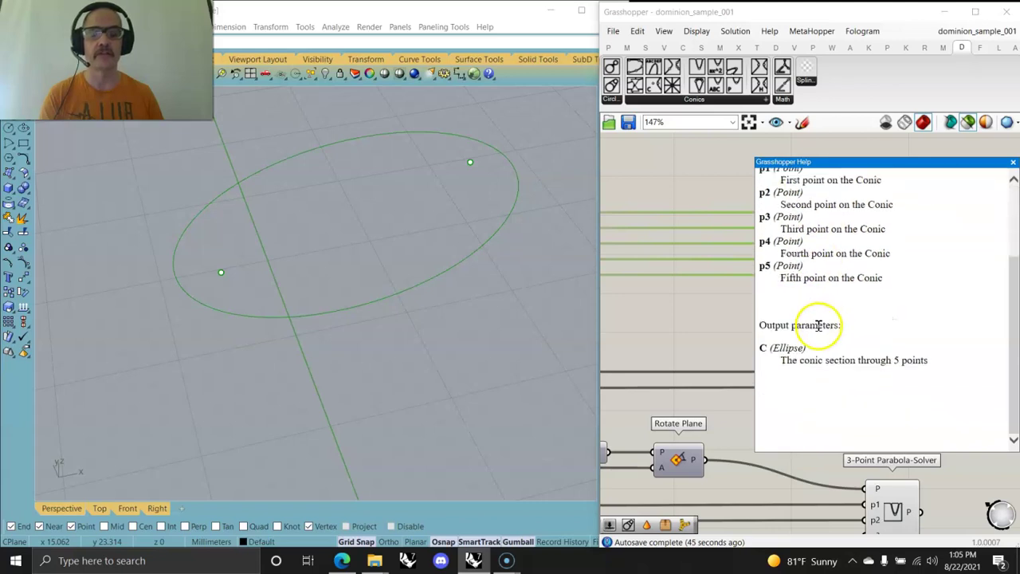
Close the 5-Point Conic-Solver help and bring up the description of the Construct Quadratic Parabola component
scroll(868, 282, "up", 3)
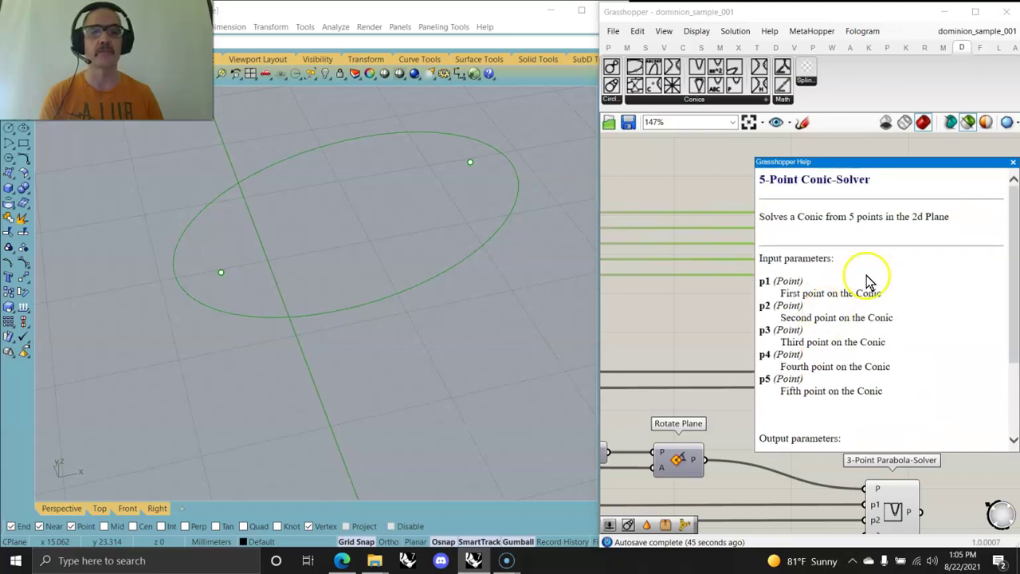
left_click(1011, 165)
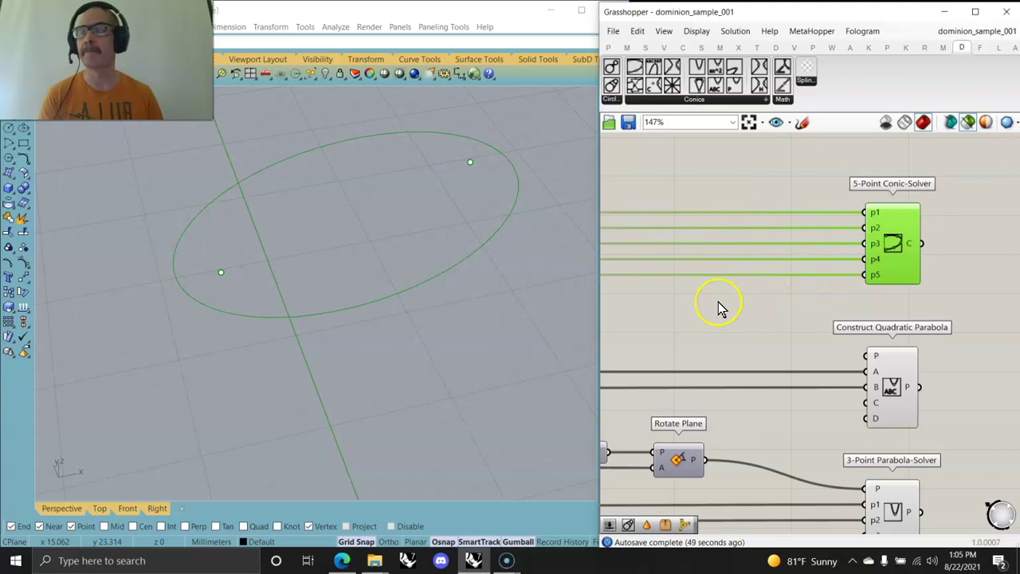
scroll(714, 307, "down", 2)
right_click_drag(694, 323, 757, 245)
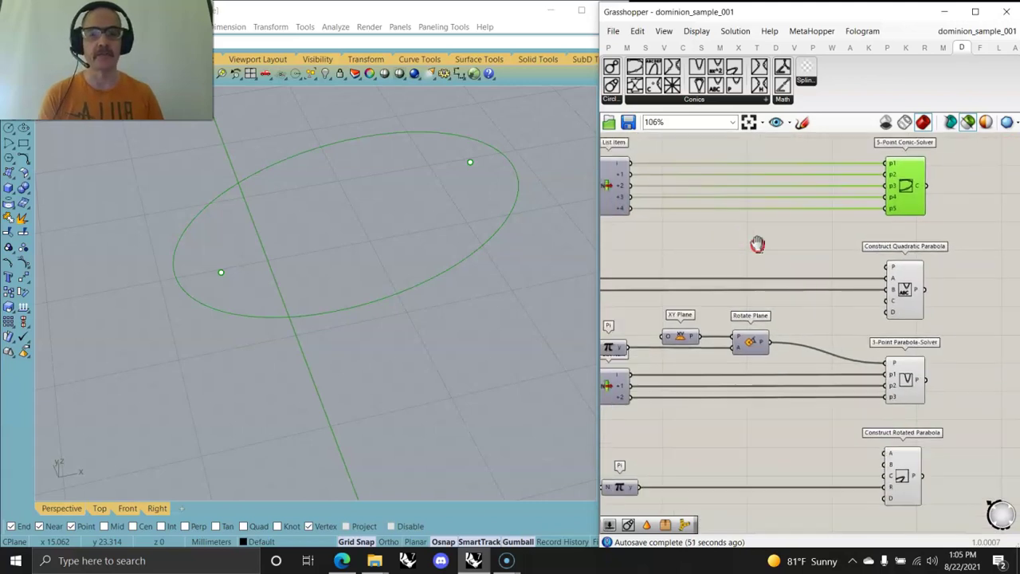
right_click_drag(855, 318, 851, 243)
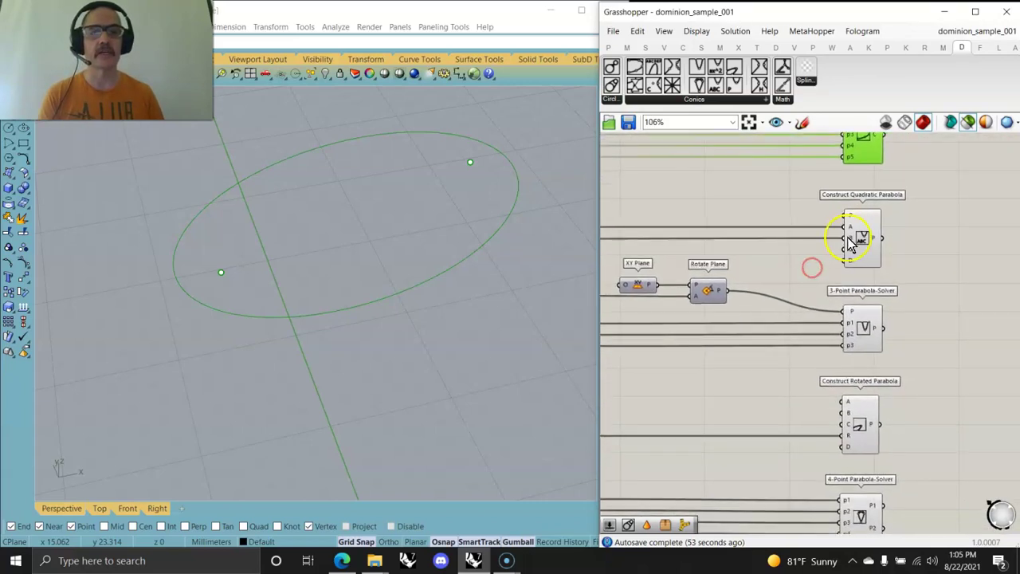
scroll(864, 246, "up", 4)
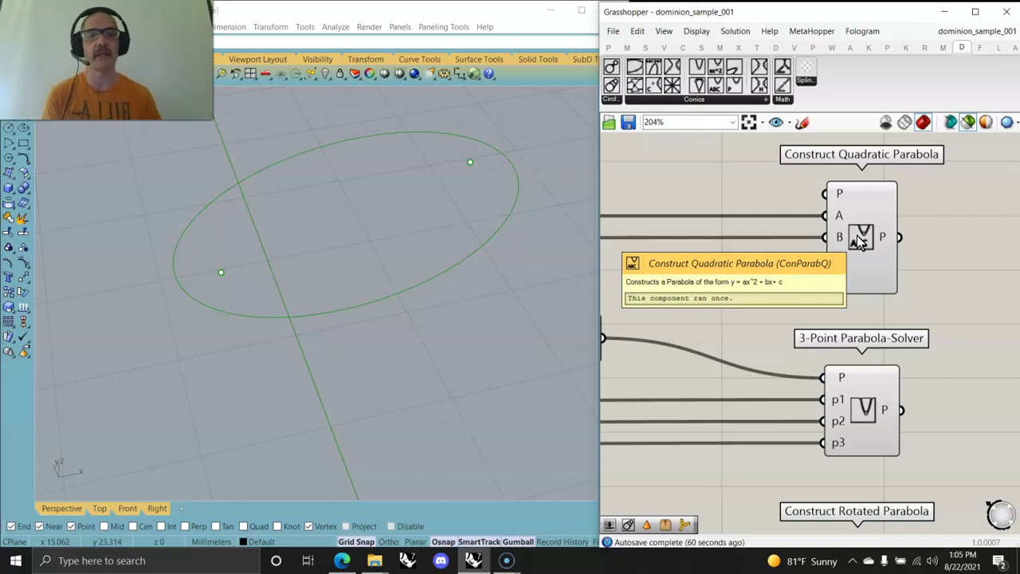
left_click(850, 239)
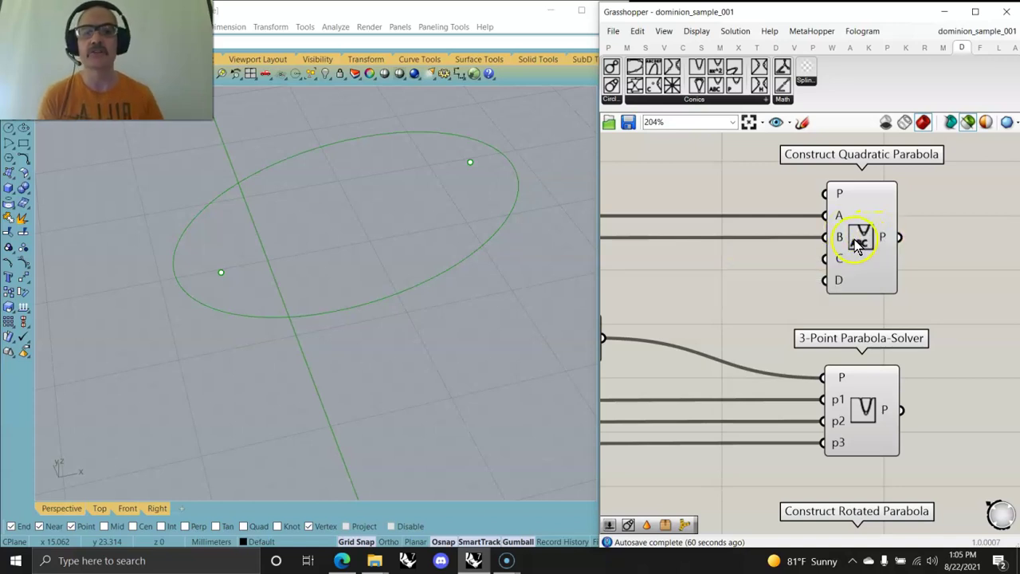
Adjust the A and B sliders that feed the Construct Quadratic Parabola component
right_click_drag(739, 270, 916, 261)
scroll(830, 264, "down", 4)
scroll(676, 242, "up", 4)
scroll(676, 248, "up", 1)
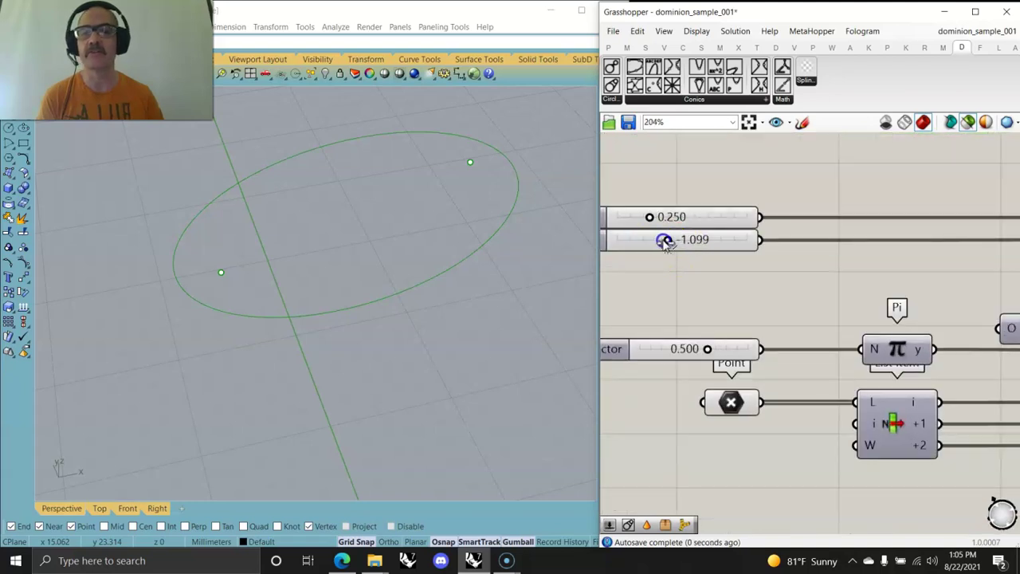
scroll(808, 253, "down", 2)
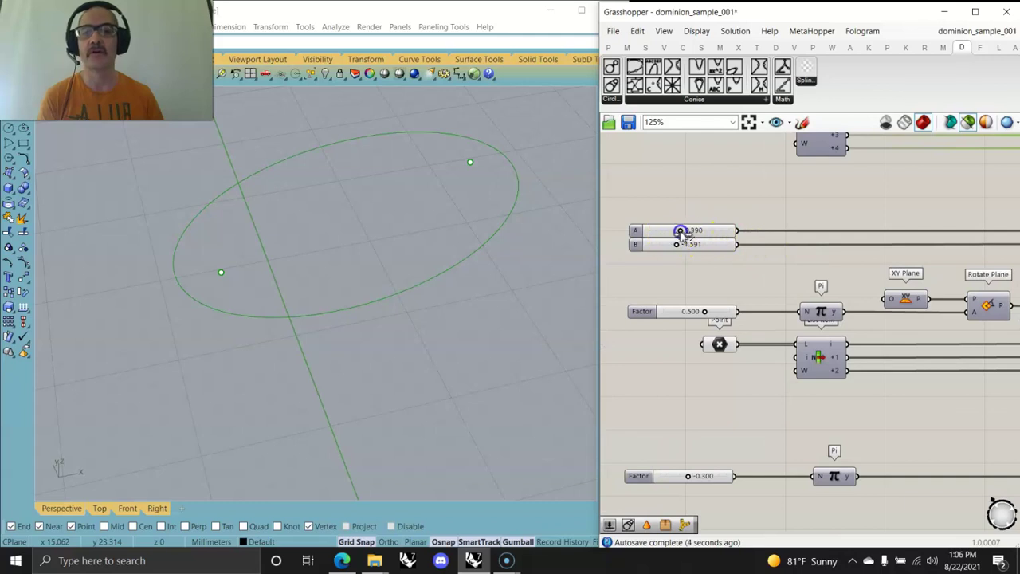
Select the Construct Quadratic Parabola component and inspect its previewed curve in the viewport
right_click_drag(874, 240, 753, 219)
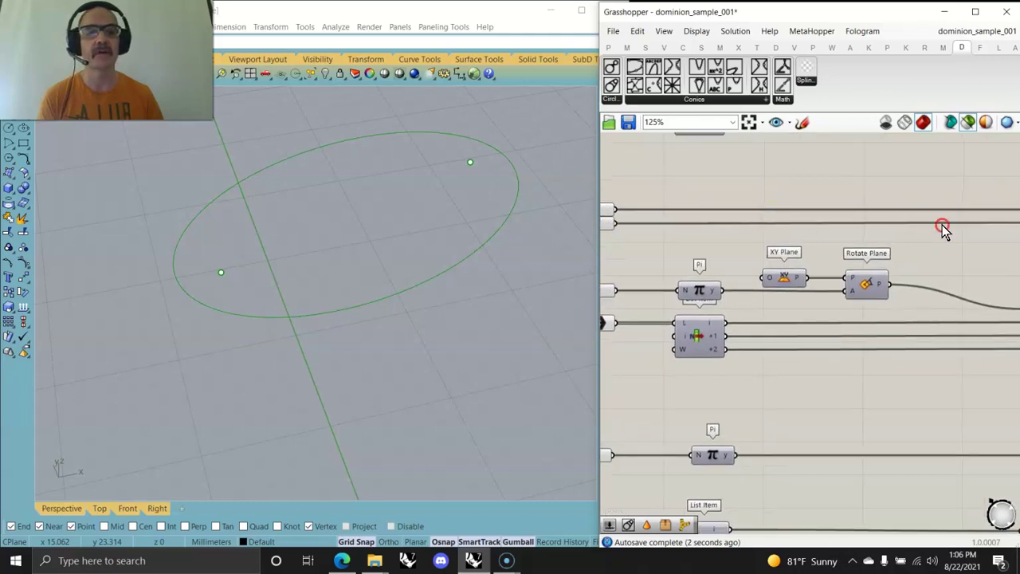
right_click_drag(942, 228, 807, 216)
left_click(930, 220)
right_click_drag(730, 219, 773, 223)
scroll(467, 231, "down", 7)
right_click_drag(468, 301, 464, 312)
scroll(476, 351, "up", 4)
scroll(478, 357, "up", 3)
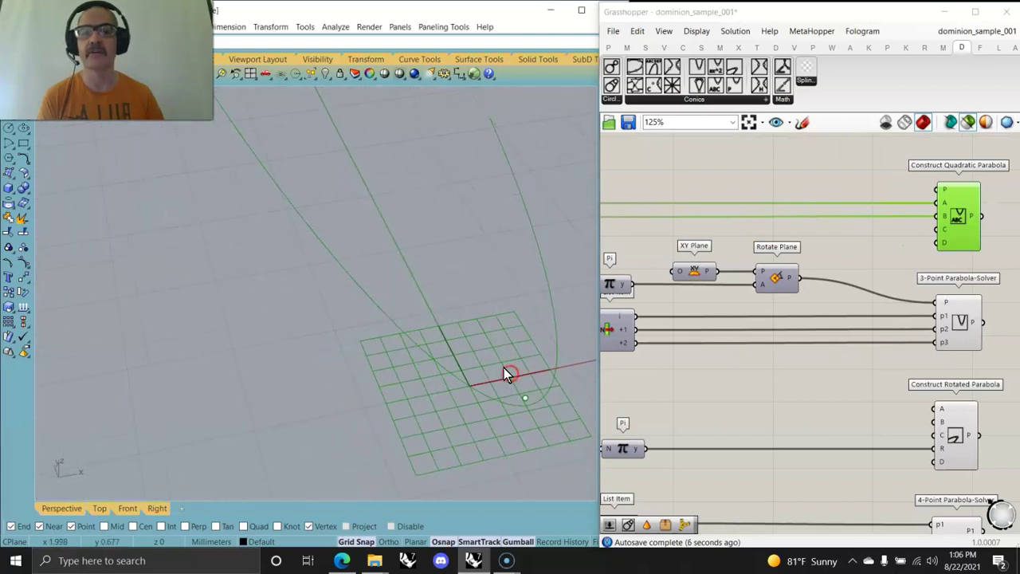
Vary a coefficient slider of the selected quadratic parabola to reshape its previewed curve
right_click_drag(640, 318, 890, 340)
mouse_move(716, 238)
left_mouse_down()
mouse_move(751, 220)
mouse_move(704, 226)
left_mouse_up()
scroll(785, 235, "down", 4)
scroll(832, 227, "up", 4)
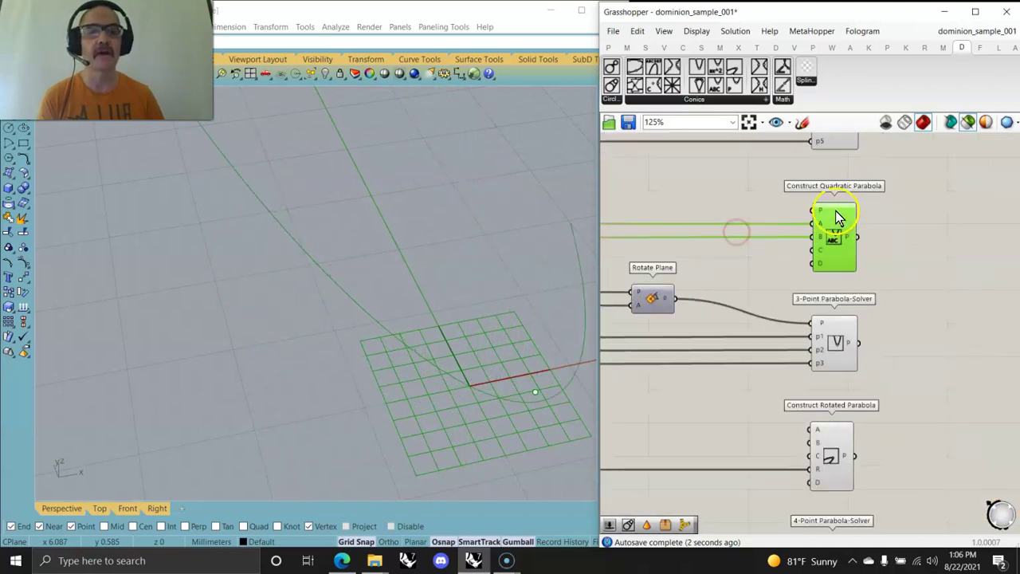
Select the 3-Point Parabola-Solver component and inspect its previewed curve in the viewport
right_click_drag(780, 278, 866, 153)
right_click_drag(811, 253, 868, 295)
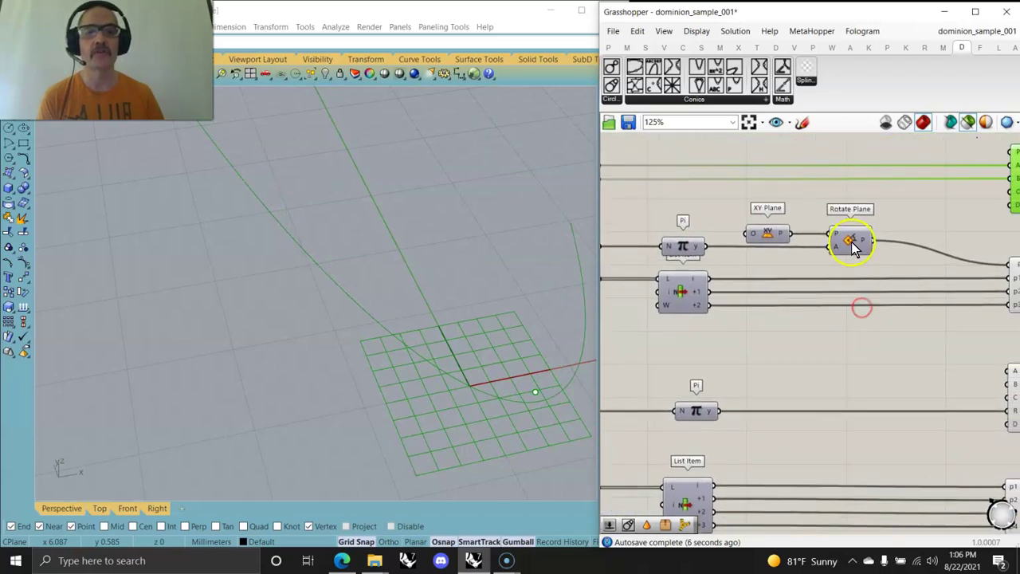
right_click_drag(781, 315, 698, 293)
left_click(924, 259)
right_click_drag(519, 333, 422, 324)
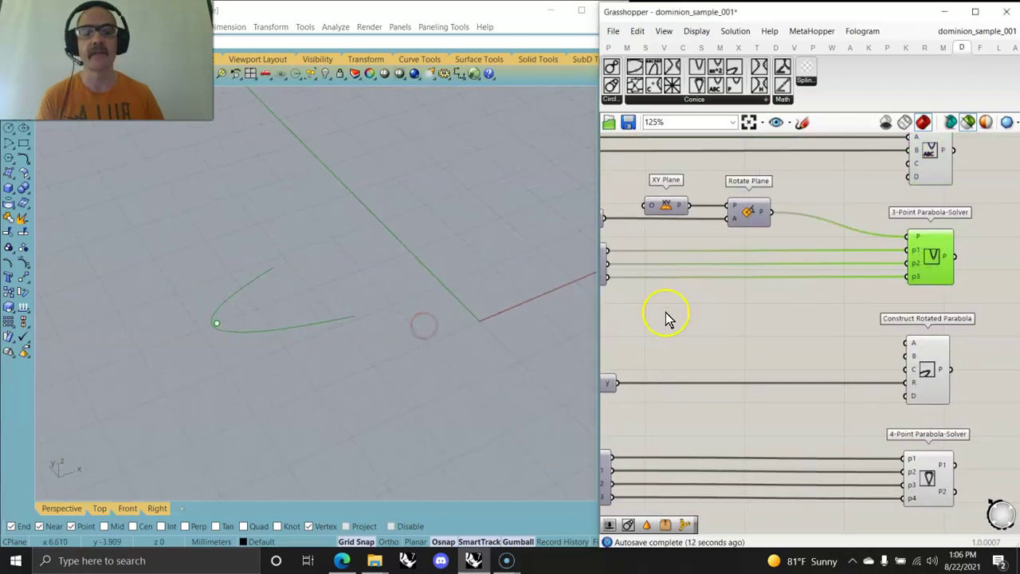
Change the Factor slider of the rotated plane to turn the 3-Point Parabola-Solver's curve
right_click_drag(669, 318, 839, 317)
right_click_drag(675, 263, 781, 310)
mouse_move(744, 270)
left_mouse_down()
mouse_move(767, 269)
mouse_move(758, 272)
left_mouse_up()
scroll(771, 341, "down", 2)
Select the Construct Rotated Parabola component and inspect its previewed curve in the viewport
right_click_drag(783, 353, 695, 267)
right_click_drag(866, 289, 780, 218)
right_click_drag(753, 275, 832, 247)
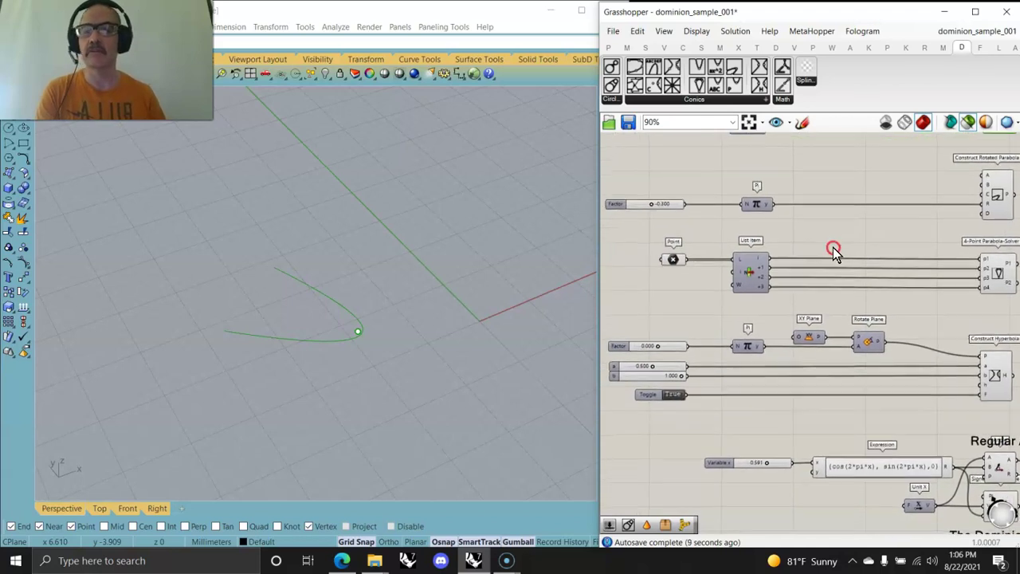
left_click(799, 234)
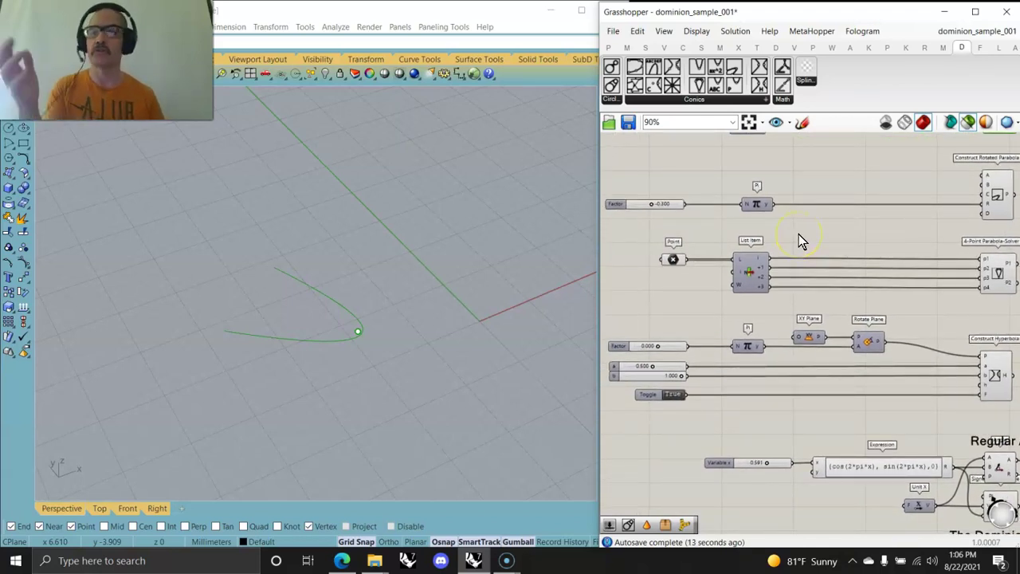
right_click_drag(838, 233, 835, 232)
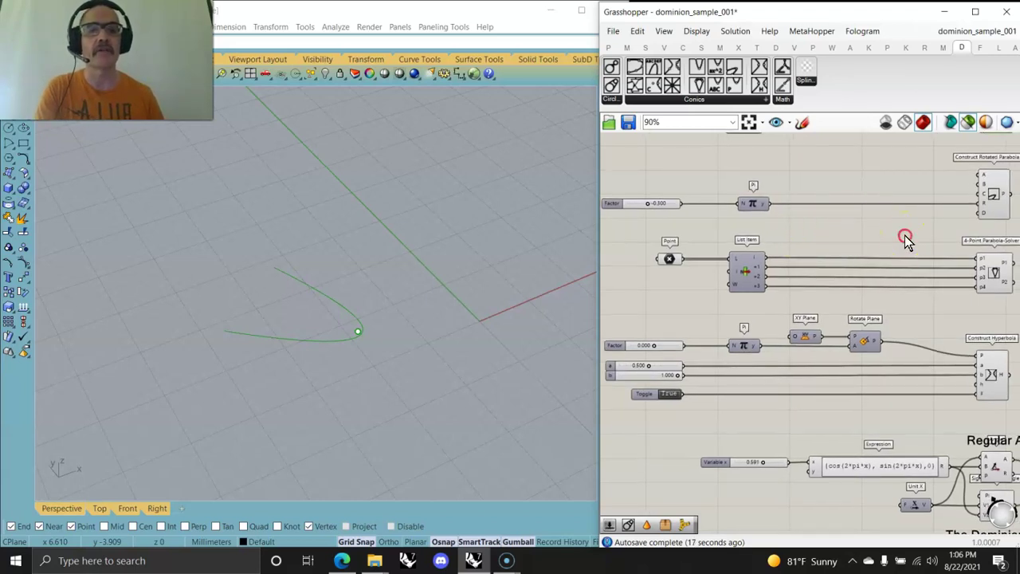
scroll(916, 203, "up", 3)
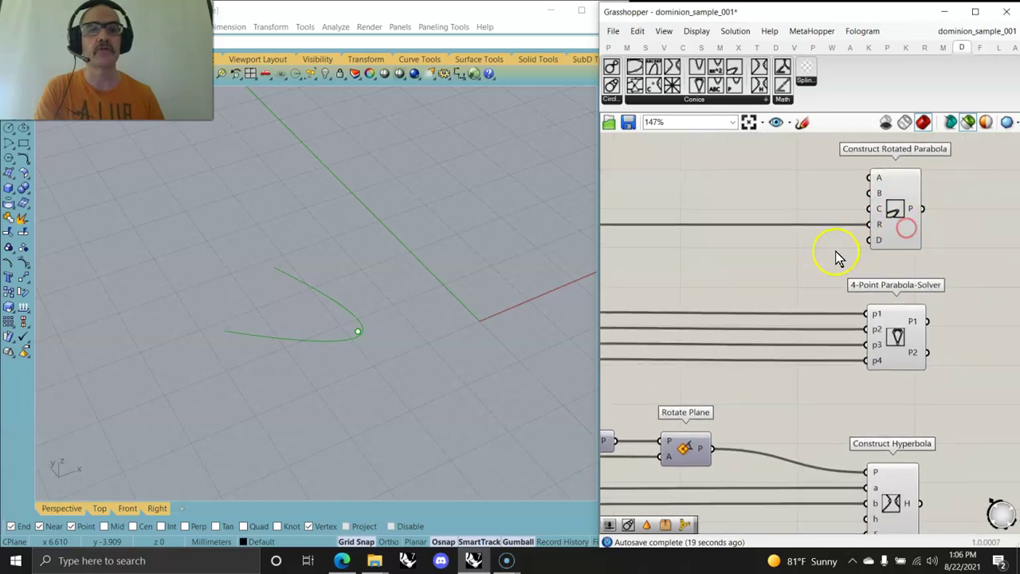
scroll(836, 255, "down", 3)
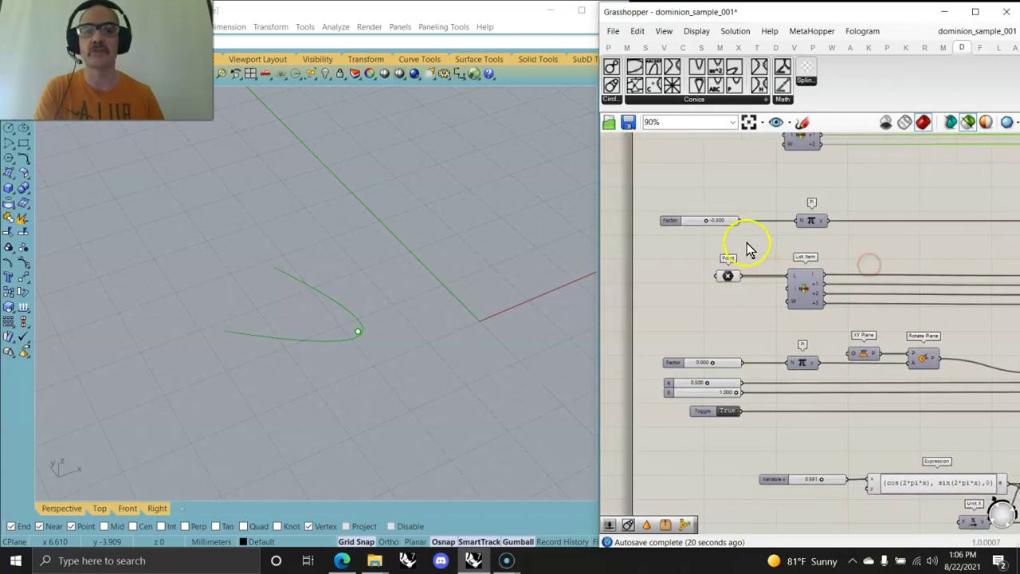
right_click_drag(942, 243, 818, 242)
left_click(924, 212)
right_click_drag(508, 306, 455, 329)
Set the rotation Factor slider of the Construct Rotated Parabola component to 0.055
right_click_drag(672, 224, 782, 233)
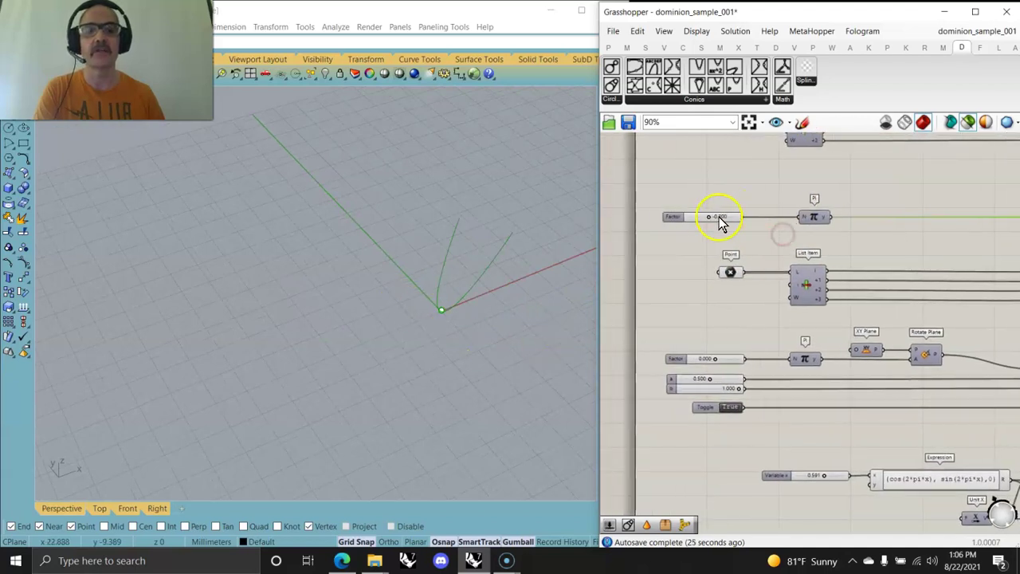
mouse_move(709, 220)
left_mouse_down()
mouse_move(730, 220)
mouse_move(710, 222)
left_mouse_up()
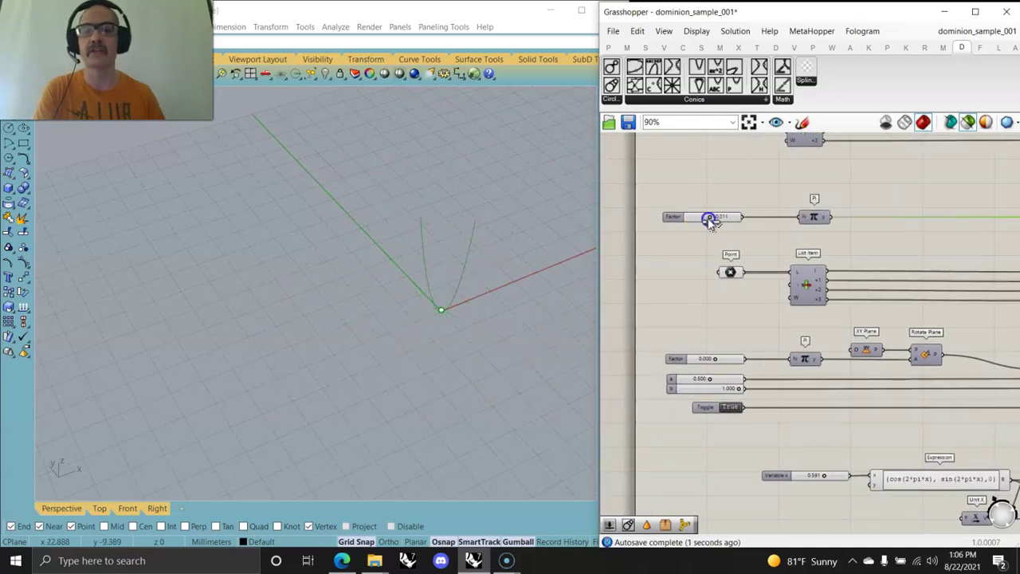
right_click_drag(919, 276, 853, 244)
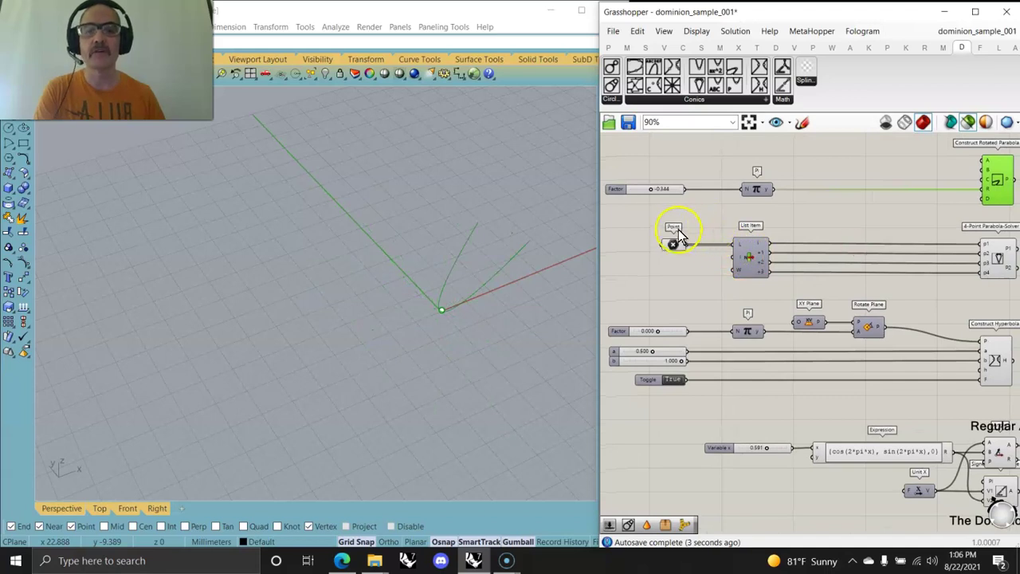
mouse_move(658, 195)
left_mouse_down()
mouse_move(676, 190)
mouse_move(653, 189)
left_mouse_up()
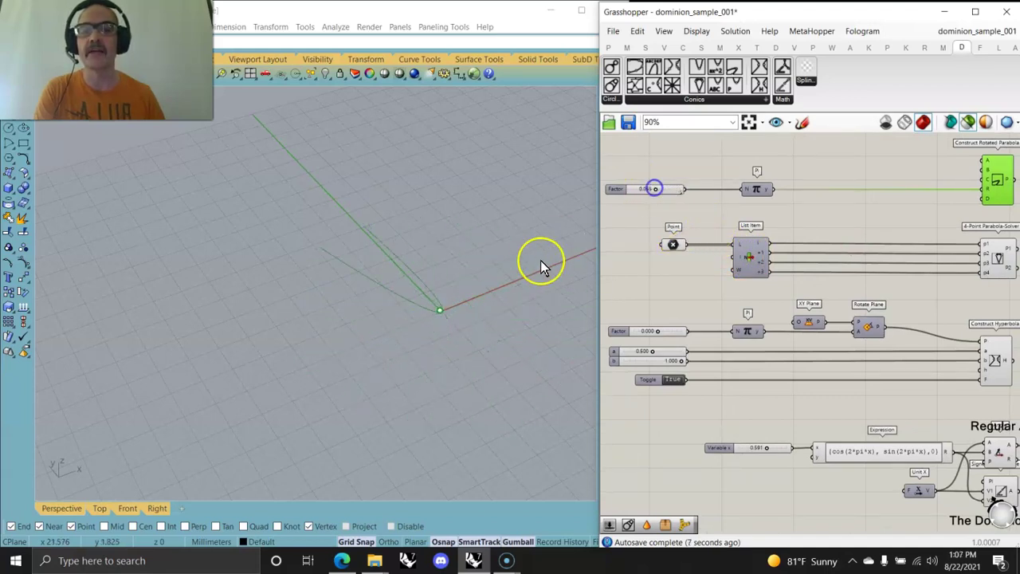
scroll(437, 312, "up", 10)
scroll(442, 315, "down", 4)
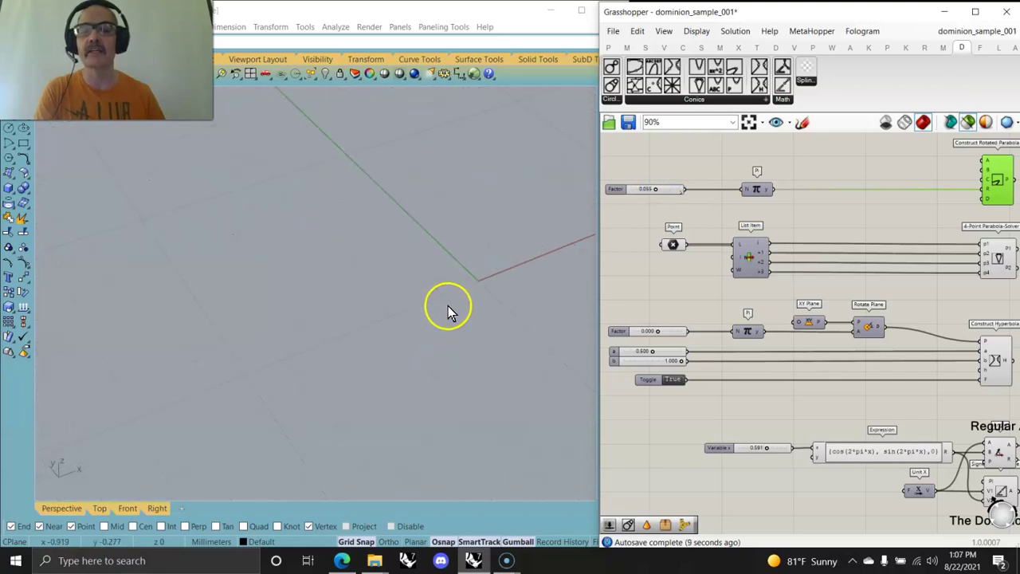
Select the 4-Point Parabola-Solver component and inspect both of its previewed parabolas in the viewport
scroll(860, 250, "down", 4)
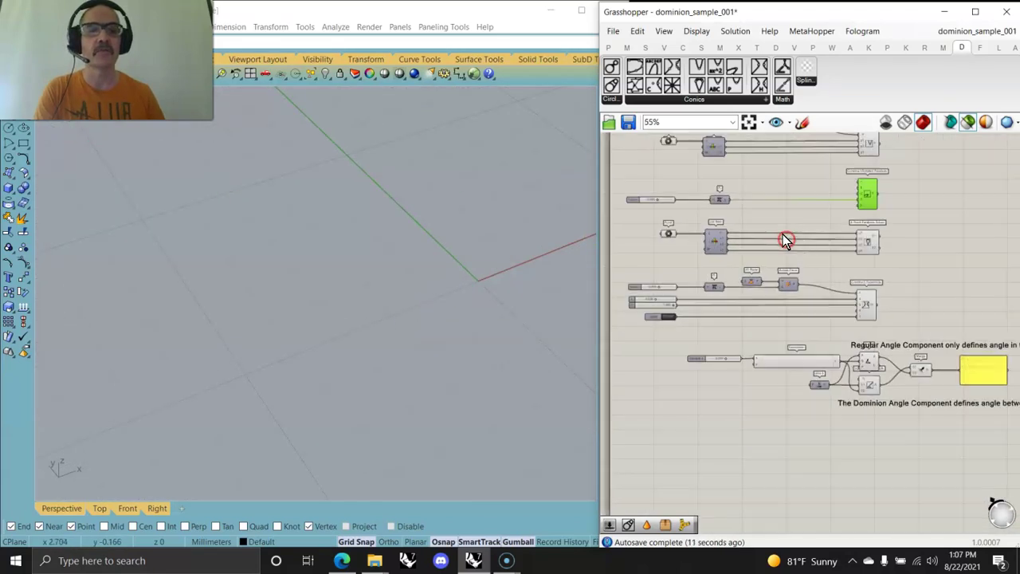
scroll(861, 251, "up", 4)
left_click(867, 239)
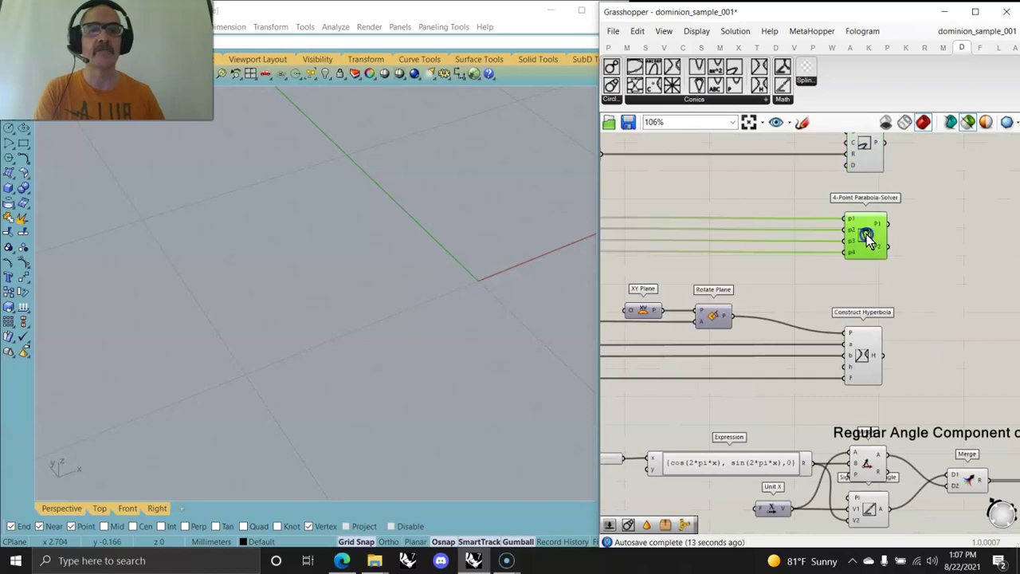
right_click_drag(734, 278, 921, 269)
right_click_drag(439, 255, 443, 199)
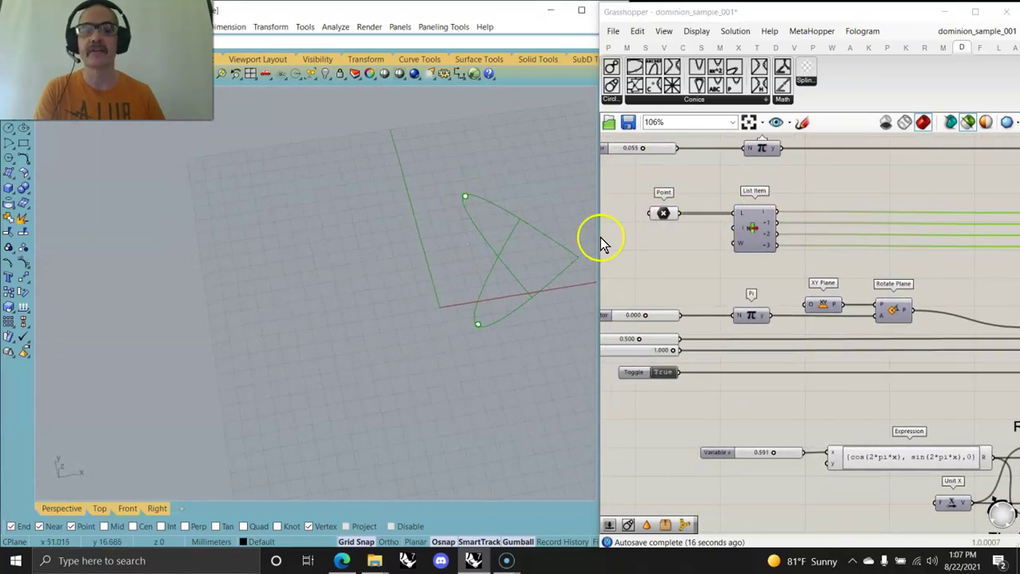
Move the Rhino window aside and widen the Grasshopper window to make room for the angle comparison example
right_click_drag(690, 263, 615, 206)
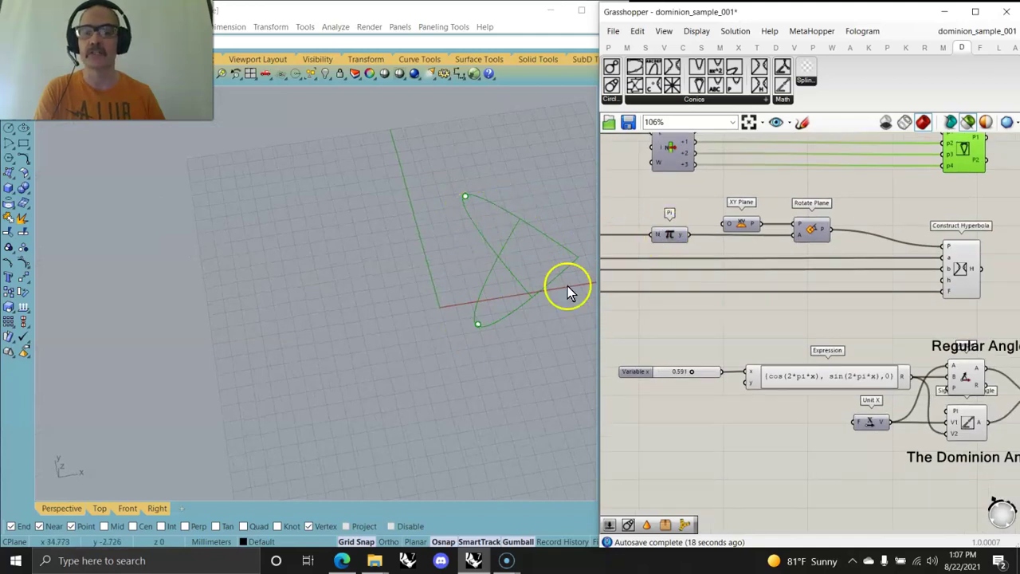
scroll(656, 317, "down", 5)
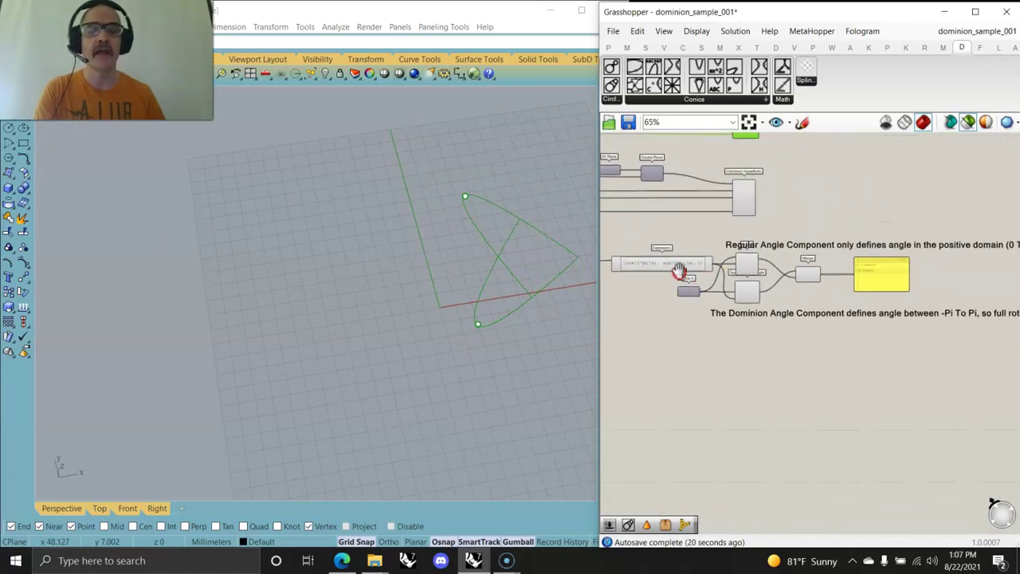
scroll(808, 271, "up", 5)
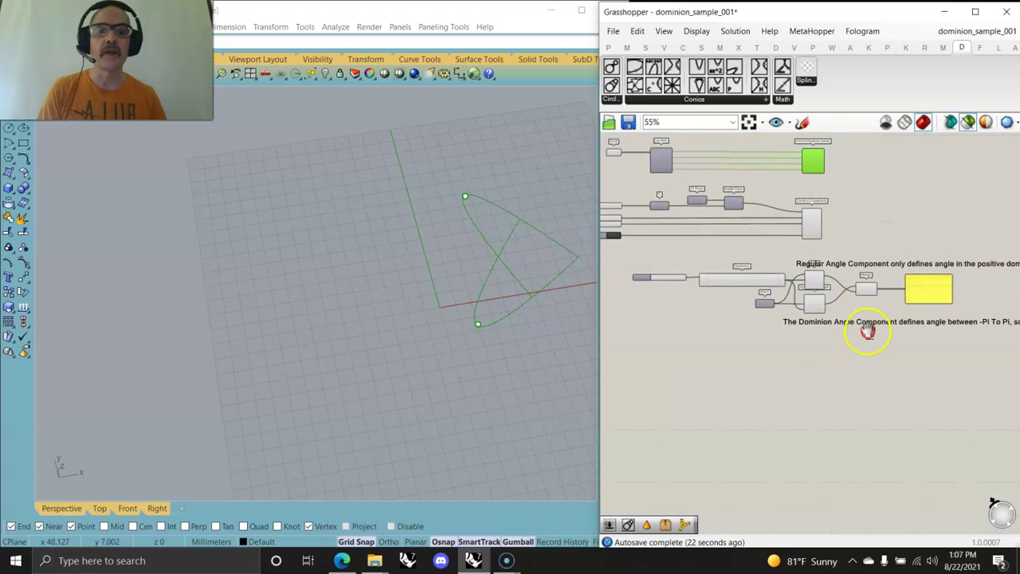
right_click_drag(737, 351, 843, 407)
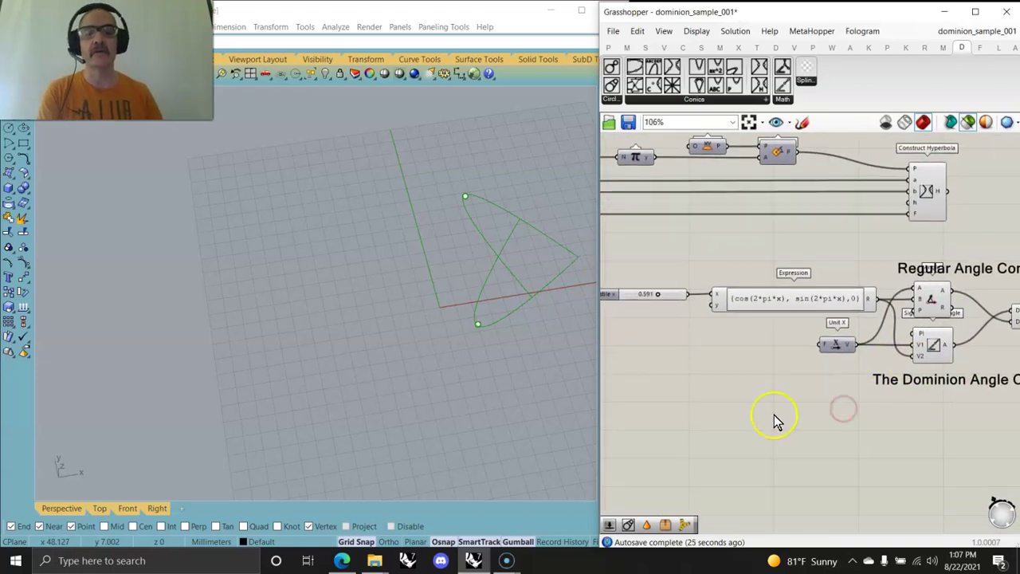
left_click_drag(599, 359, 509, 355)
left_click_drag(376, 14, 229, 16)
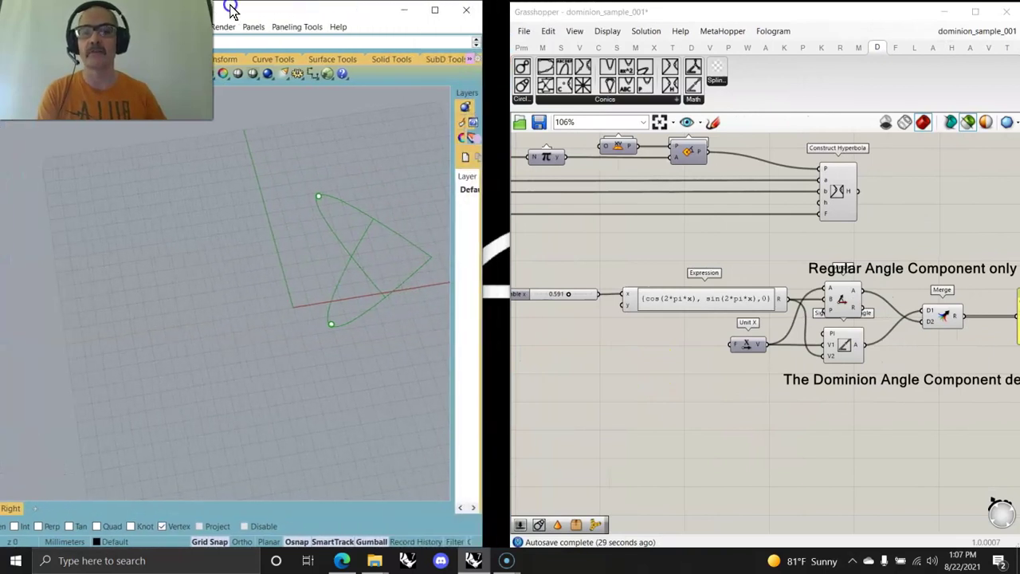
left_click_drag(511, 231, 451, 235)
Select the regular Angle component and read the notes comparing its domain with the Dominion angle component
right_click_drag(607, 362, 646, 346)
left_click(822, 288)
right_click_drag(878, 294, 612, 279)
scroll(616, 290, "down", 3)
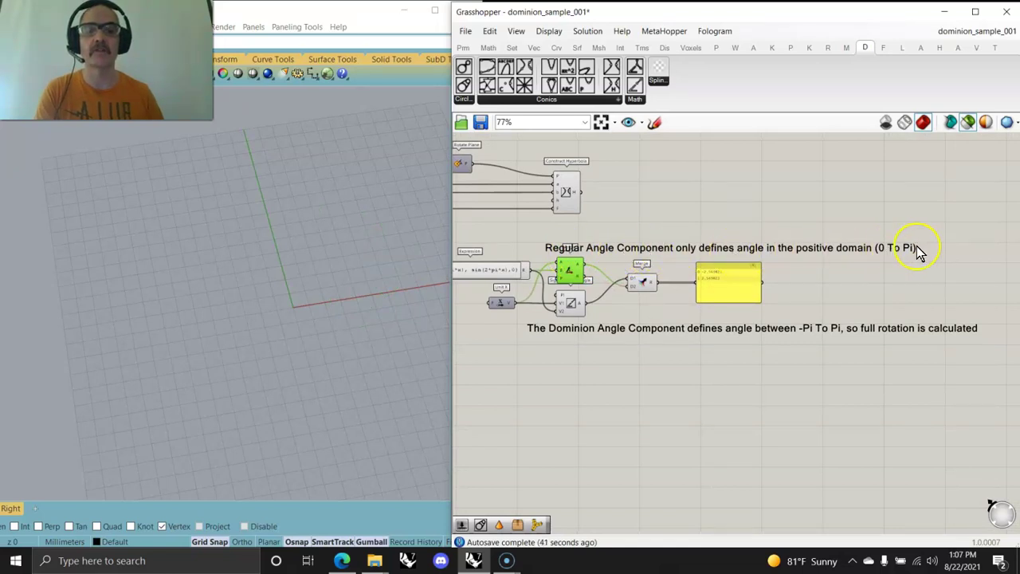
Select the Dominion signed angle component to examine its inputs and its merged output value
right_click_drag(638, 368, 648, 337)
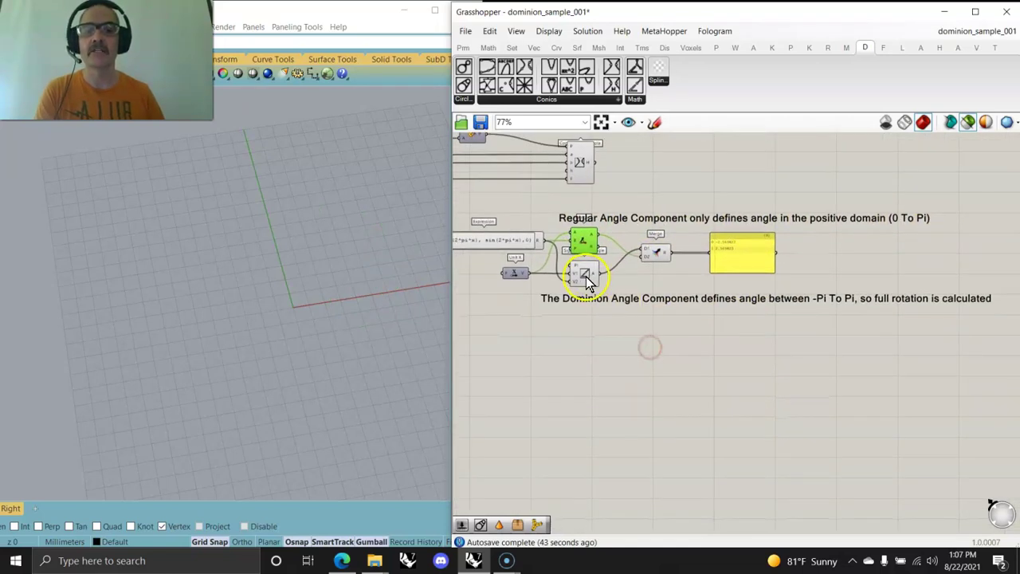
scroll(585, 277, "up", 5)
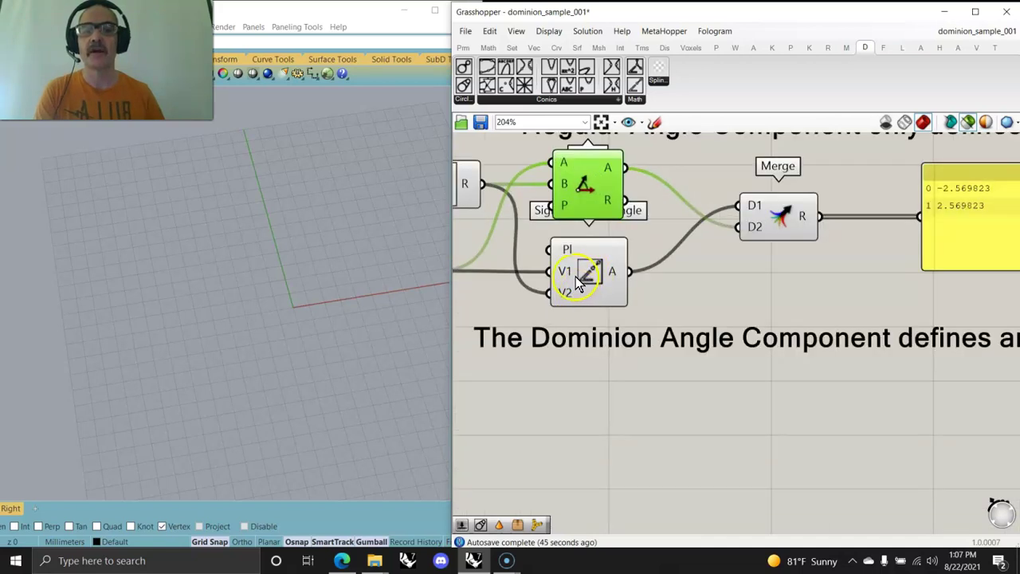
left_click(579, 284)
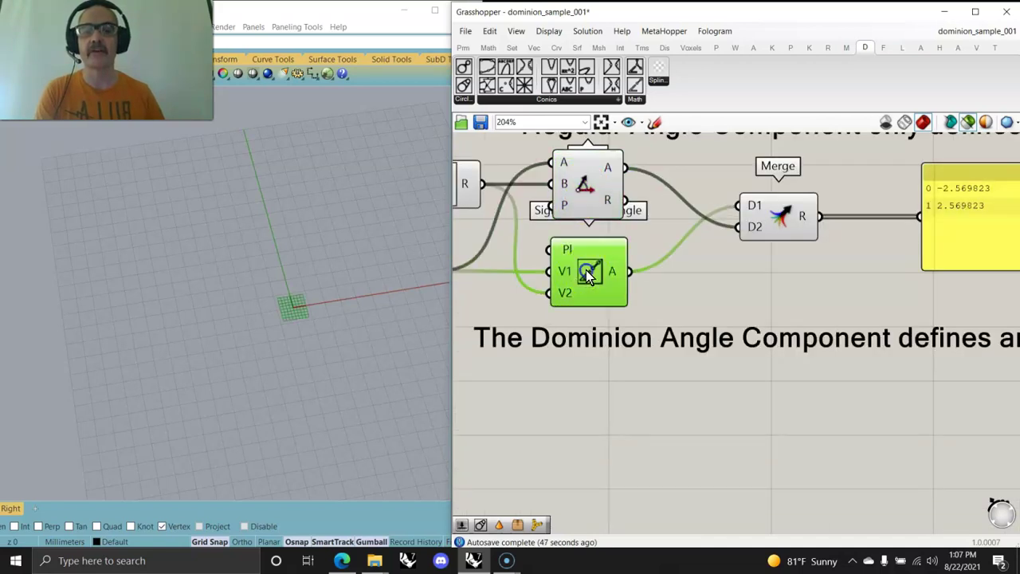
Trace the angle comparison from the Expression and Unit X inputs through Merge to the output panel, and read the notes on both angle domains
left_click(795, 232)
right_click_drag(844, 277, 891, 287)
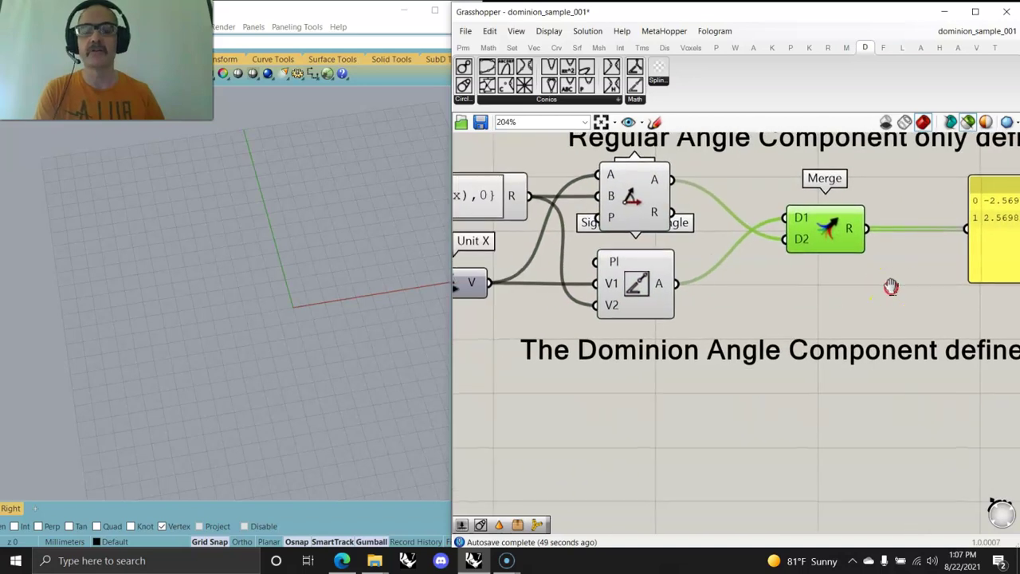
left_click(640, 279)
scroll(642, 277, "down", 2)
right_click_drag(464, 330, 573, 328)
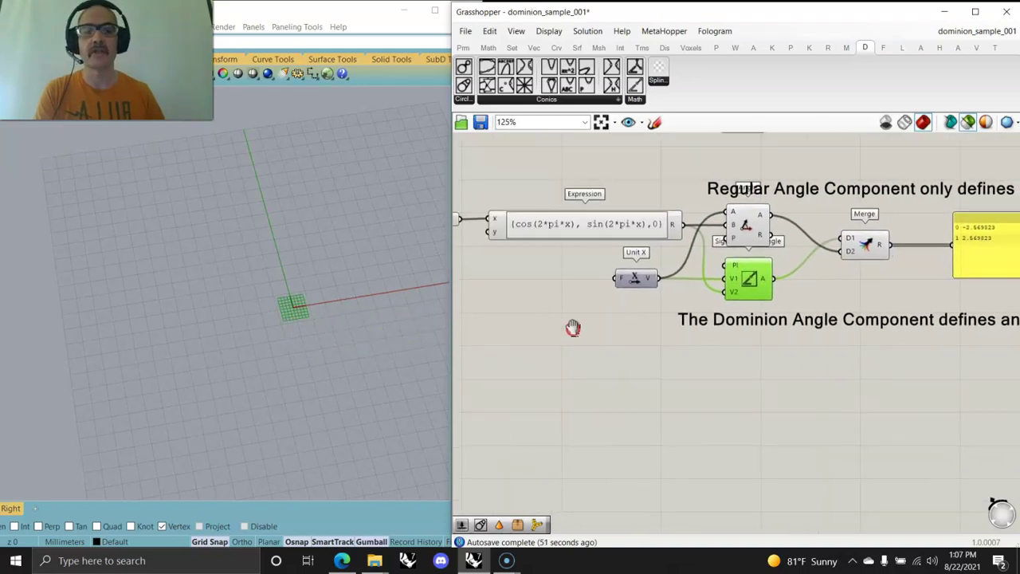
right_click_drag(819, 301, 660, 317)
right_click_drag(827, 371, 649, 349)
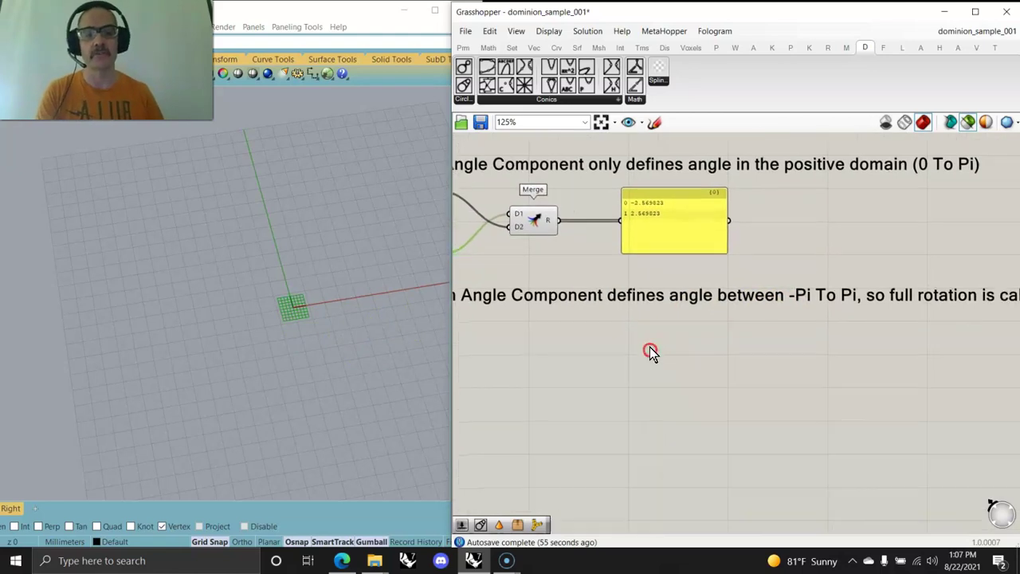
Switch from the current sample to the open dominion_sample_002 definition
scroll(649, 351, "down", 2)
scroll(642, 349, "down", 3)
right_click_drag(581, 377, 680, 366)
scroll(684, 365, "down", 2)
left_click(1001, 44)
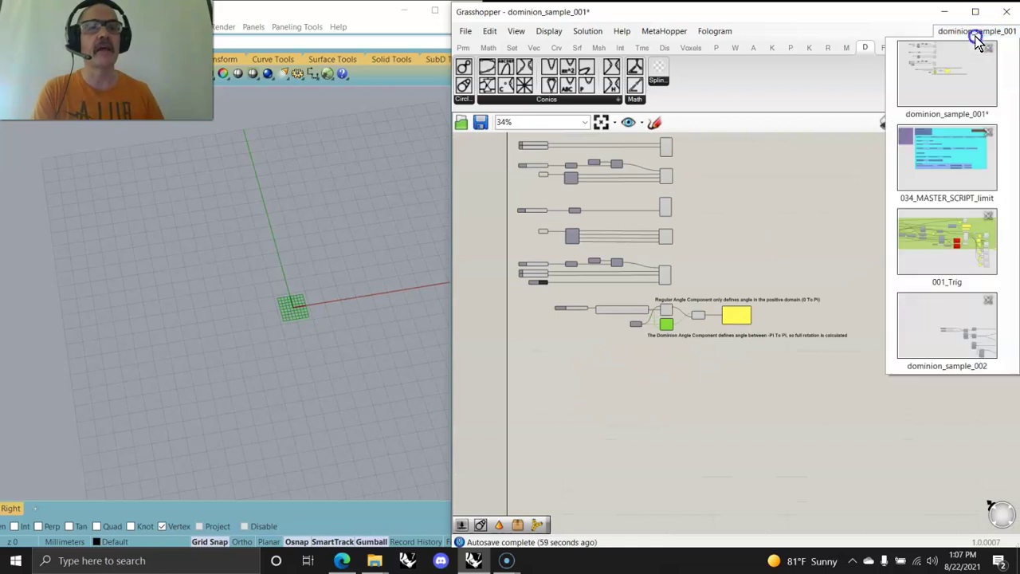
left_click(948, 317)
Look over the whole sample definition and its surface previews, focusing on the paraboloid and hyperboloids branches
right_click_drag(296, 346, 314, 276)
scroll(289, 243, "up", 3)
right_click_drag(556, 345, 475, 240)
right_click_drag(711, 298, 644, 276)
scroll(647, 277, "down", 2)
right_click_drag(656, 341, 615, 300)
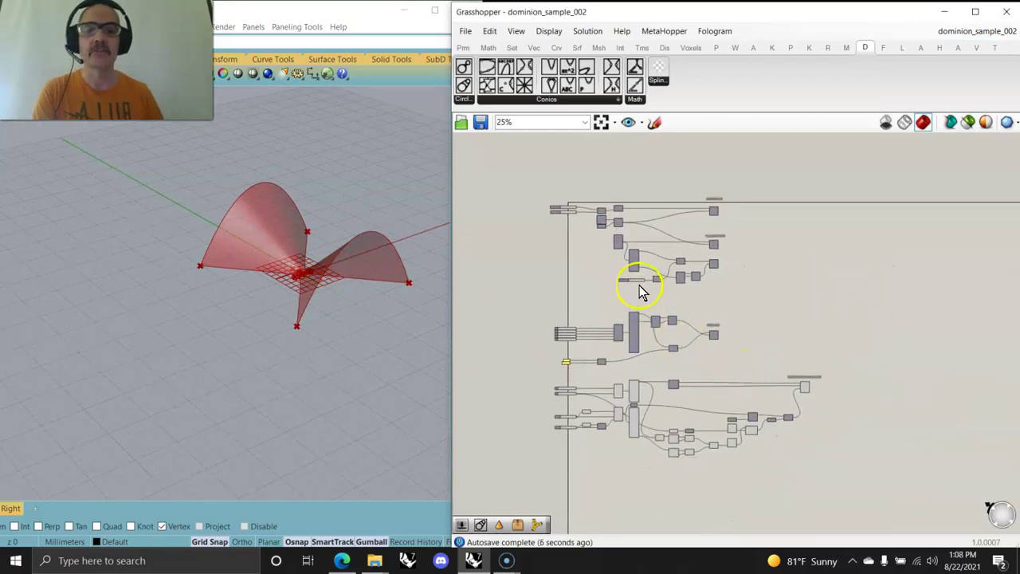
scroll(631, 237, "up", 9)
right_click_drag(627, 220, 738, 339)
scroll(737, 339, "down", 3)
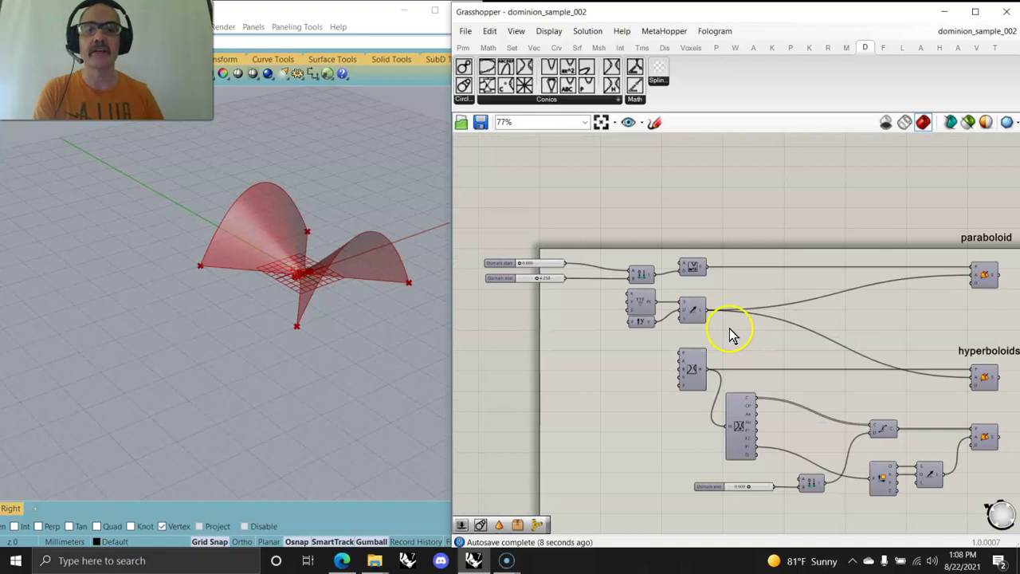
Place the name-label utility component above the definition so that each component carries its name
left_click(461, 32)
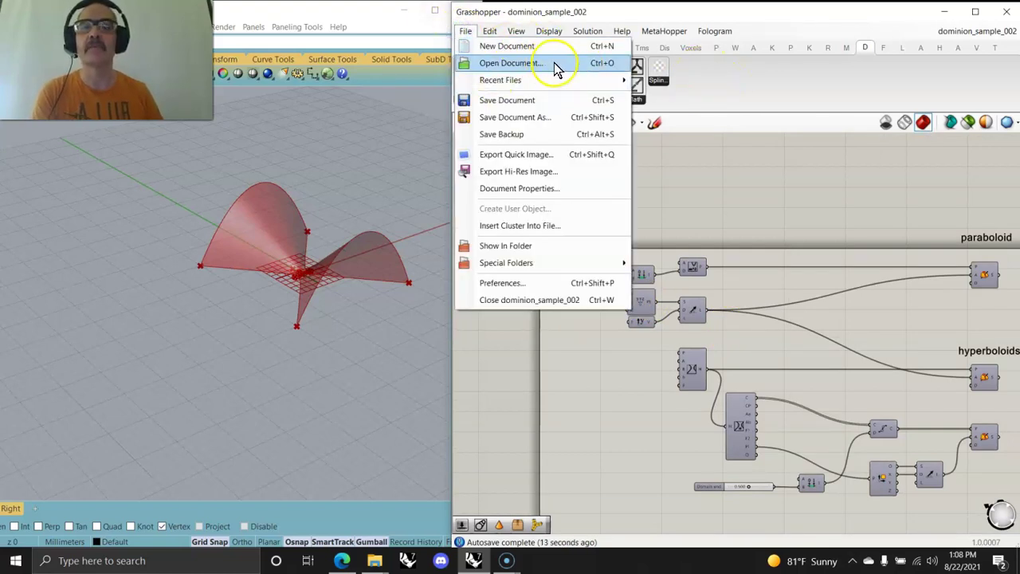
left_click(712, 69)
left_click(462, 47)
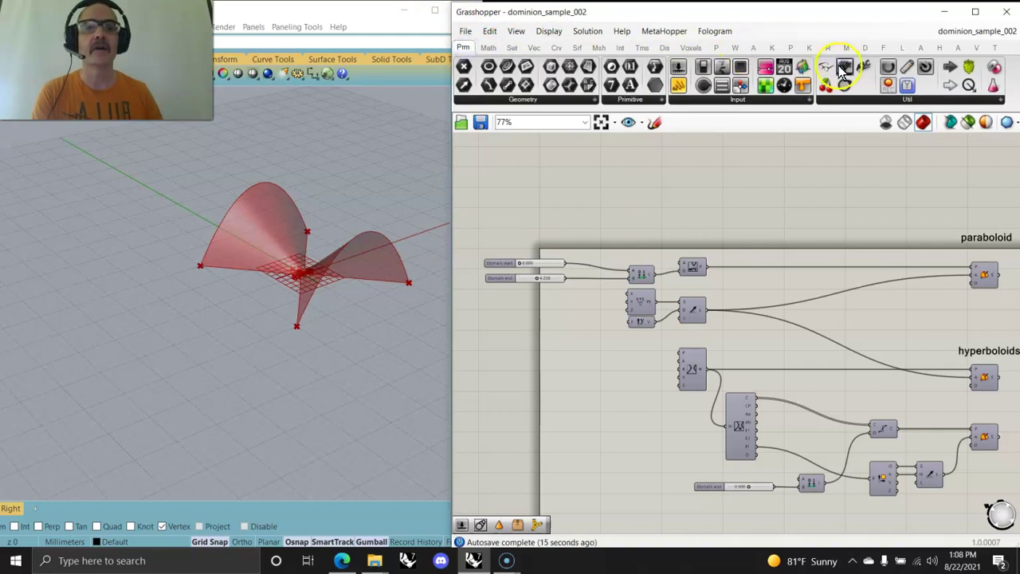
left_click(543, 172)
Trace the paraboloid branch from its Construct Domain to the Revolution component and turn on that component's preview
right_click_drag(595, 253, 575, 209)
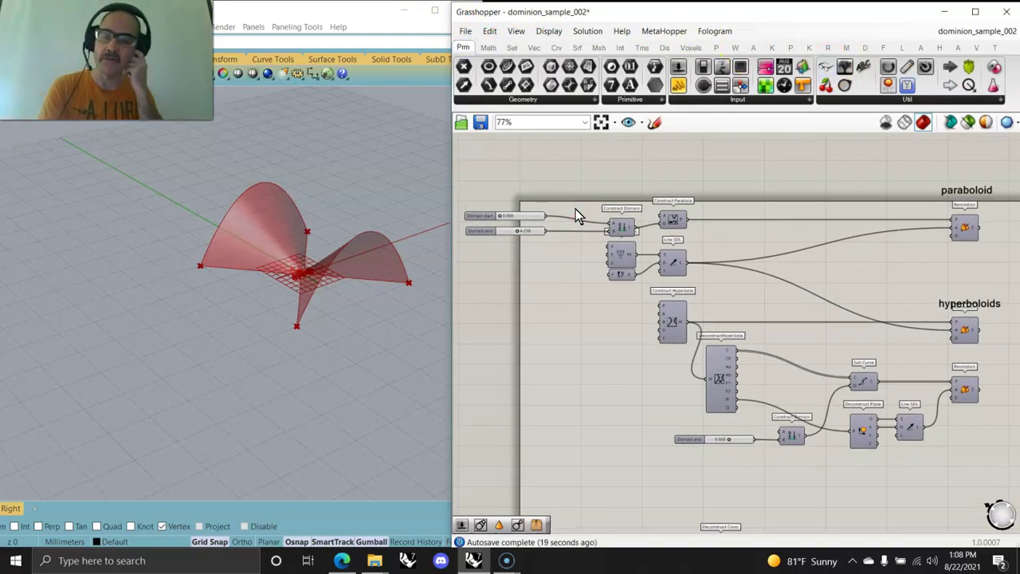
left_click(618, 230)
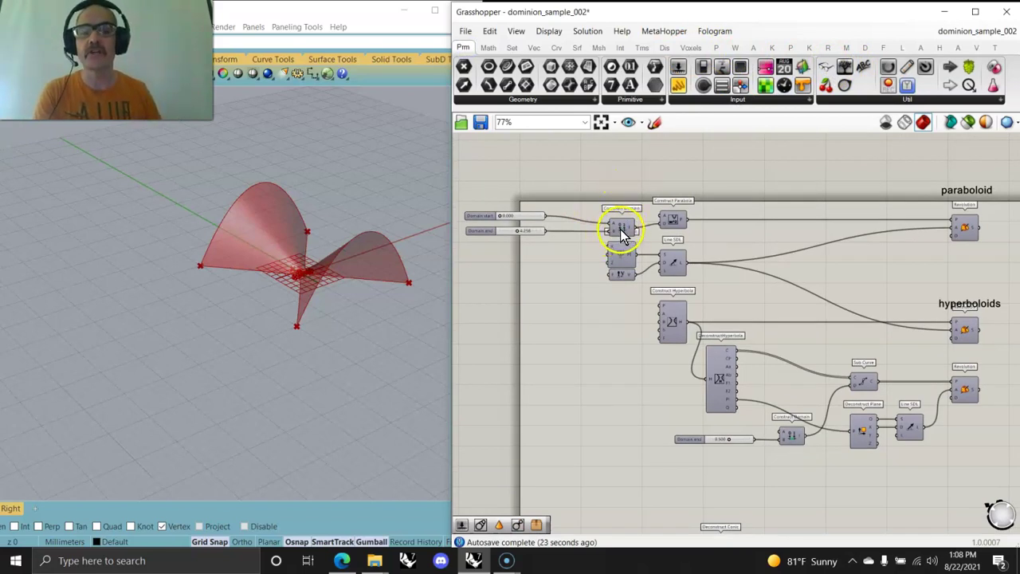
scroll(620, 233, "up", 1)
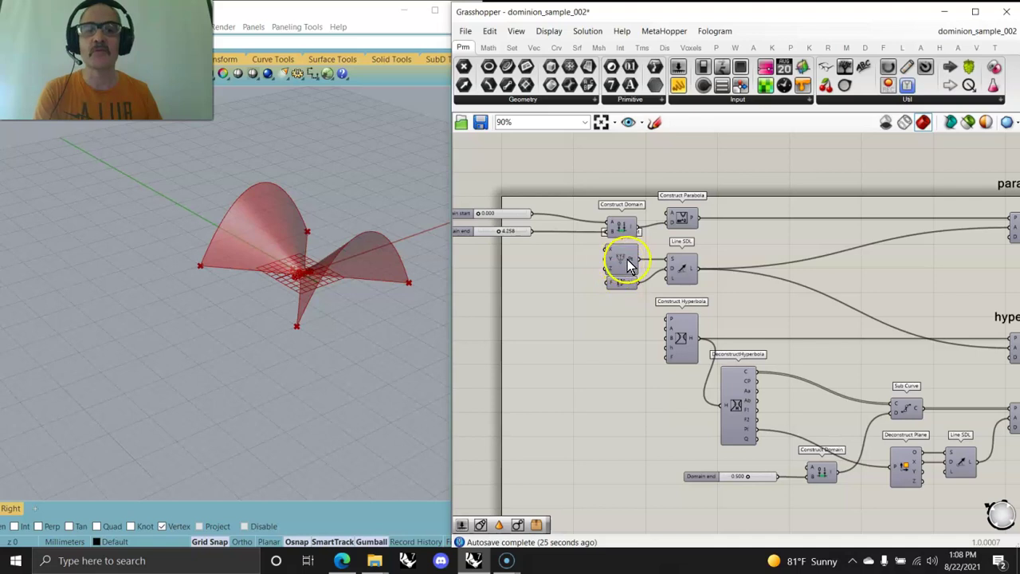
right_click_drag(735, 251, 620, 257)
left_click(914, 245)
right_click_drag(791, 273, 814, 251)
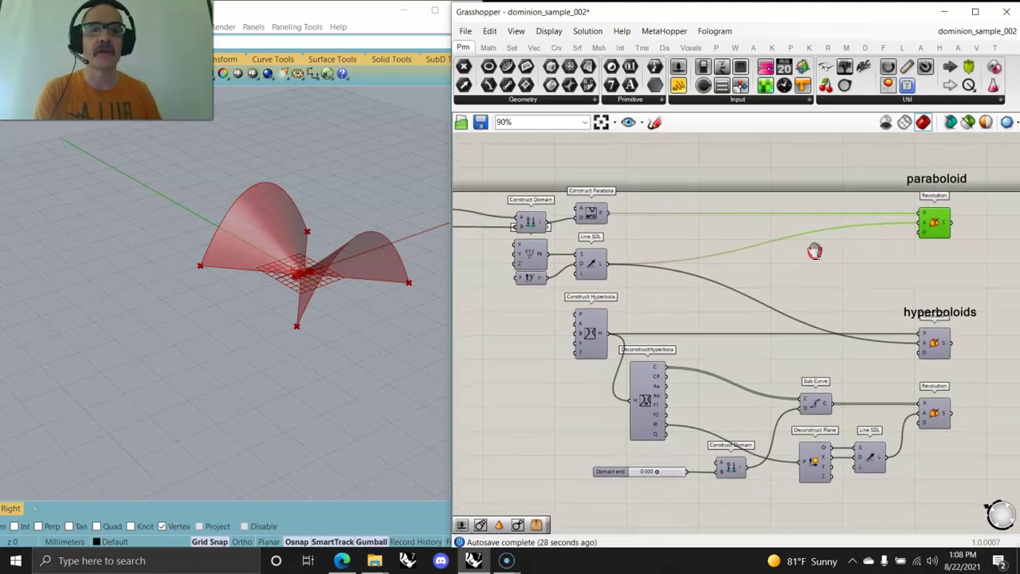
left_click(921, 199)
right_click(835, 263)
left_click(868, 296)
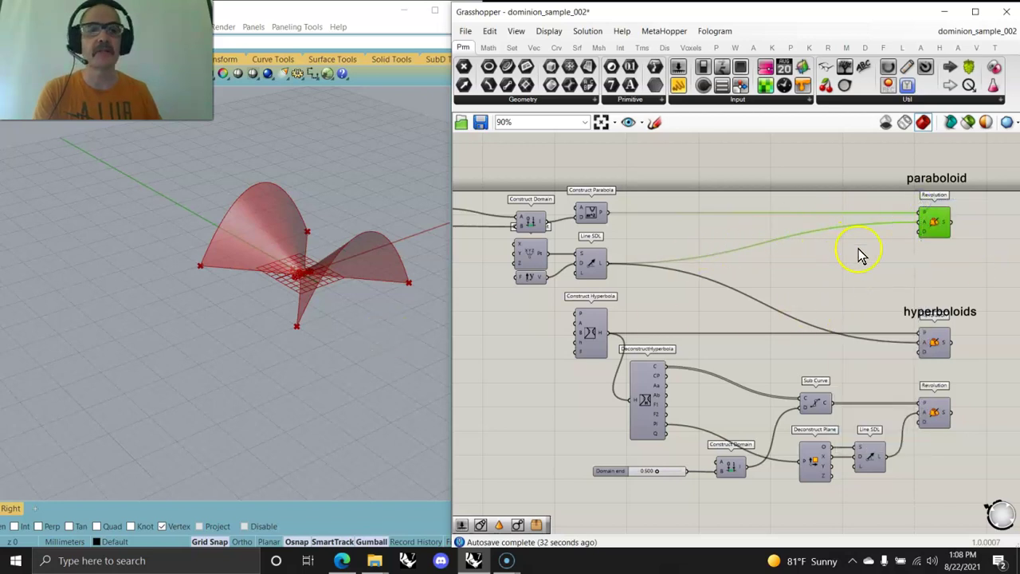
right_click(931, 221)
left_click(888, 245)
right_click_drag(399, 323, 153, 288)
Turn on the previews of both hyperboloid Revolution components and view the surfaces in the viewport
right_click_drag(733, 345, 698, 279)
left_click_drag(949, 411, 881, 277)
right_click(815, 237)
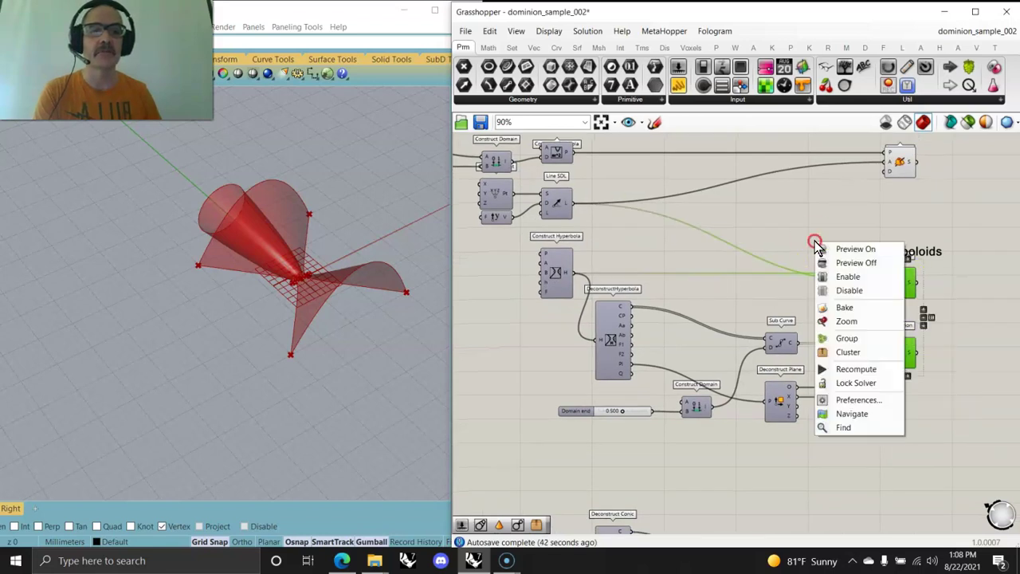
left_click(852, 263)
right_click_drag(326, 394, 293, 386)
left_click(697, 299)
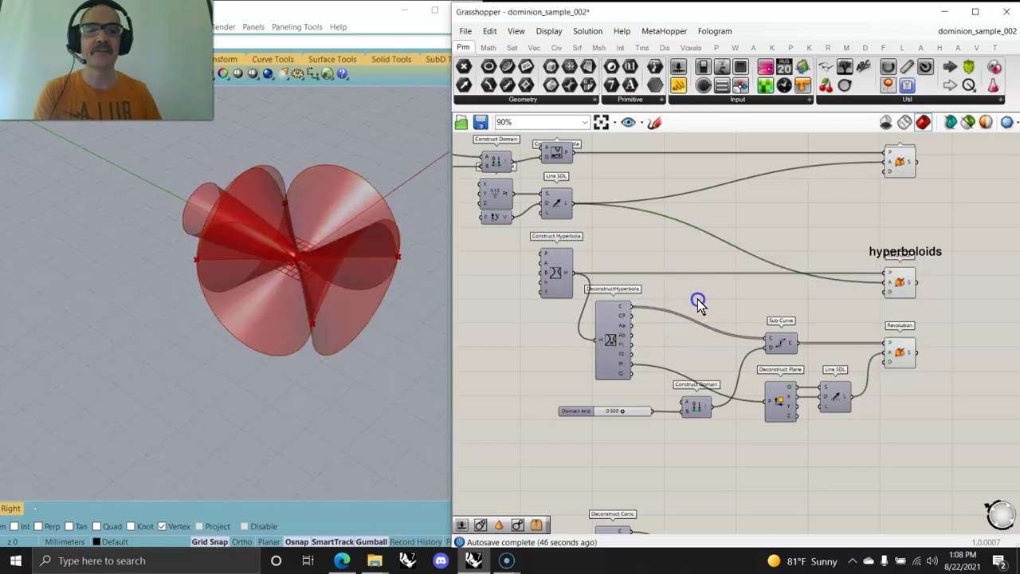
Restrict the preview to selected components and inspect the surface of each hyperboloid Revolution component in turn
left_click(898, 287)
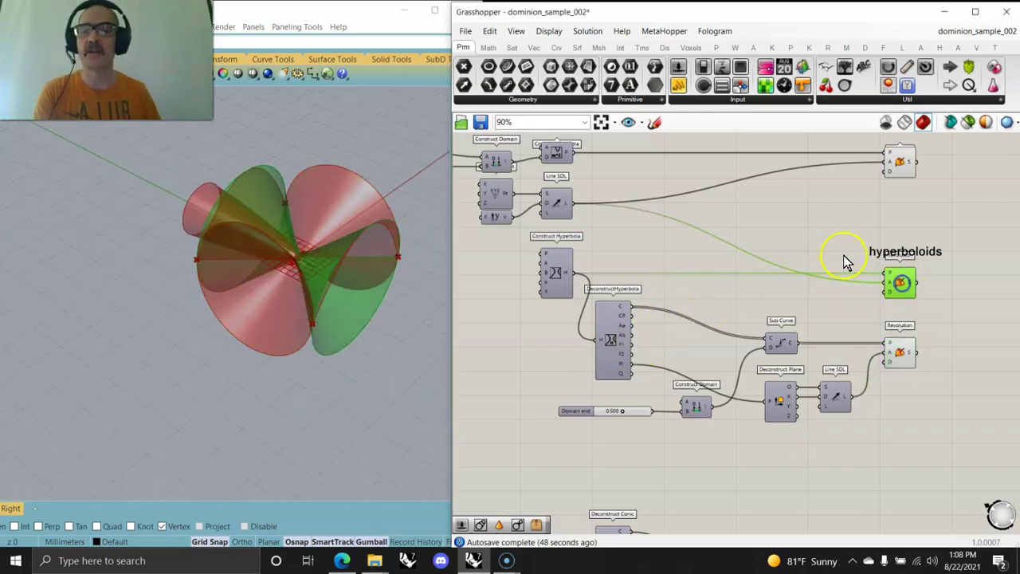
left_click(967, 121)
right_click_drag(335, 322, 312, 274)
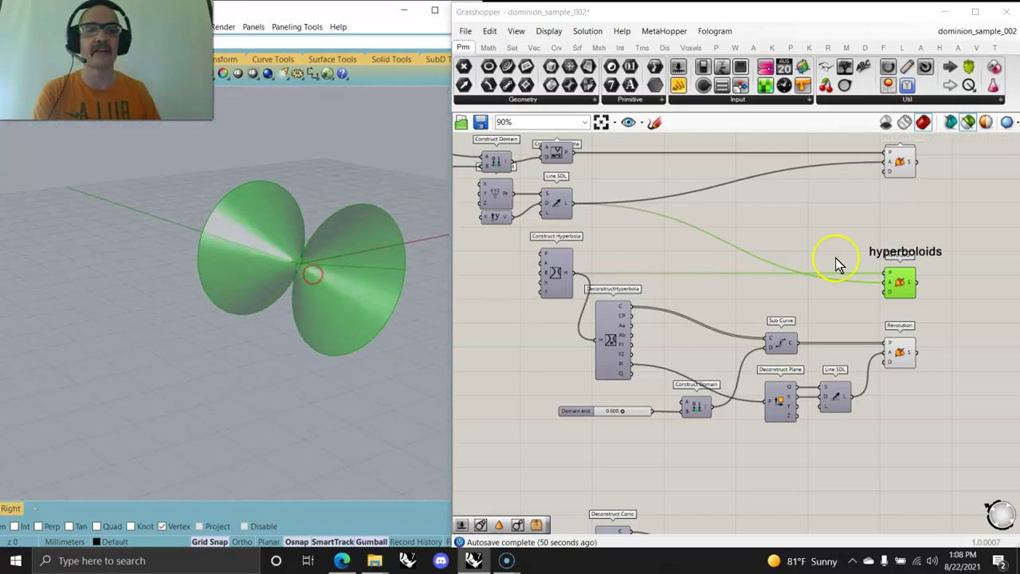
left_click(908, 354)
right_click_drag(386, 351, 270, 311)
right_click_drag(603, 330, 654, 281)
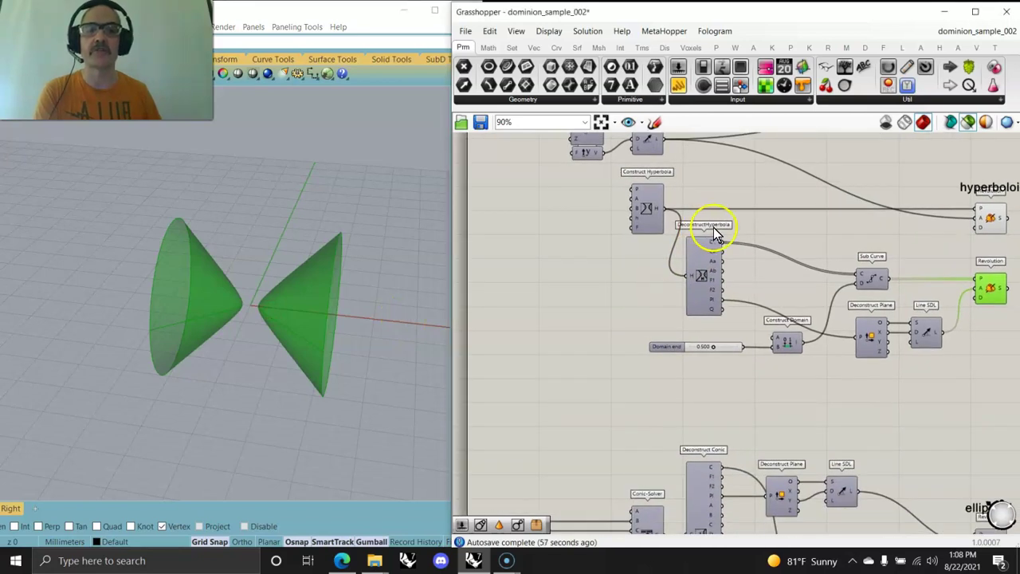
Turn on the preview of the ellipsoid Revolution component and inspect its surface in the viewport
right_click_drag(634, 295, 596, 160)
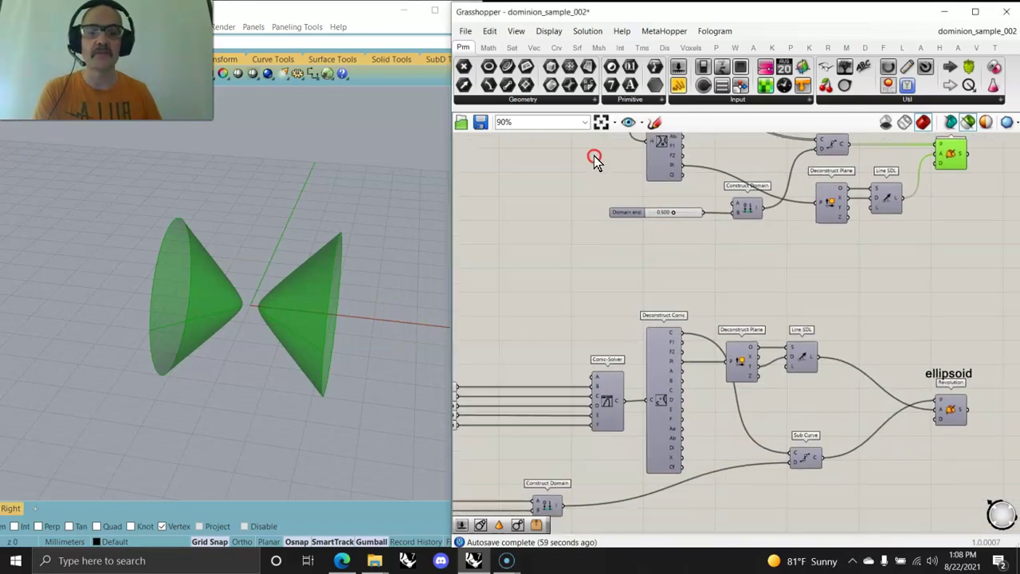
right_click_drag(608, 316, 587, 180)
left_click(948, 307)
left_click(924, 264)
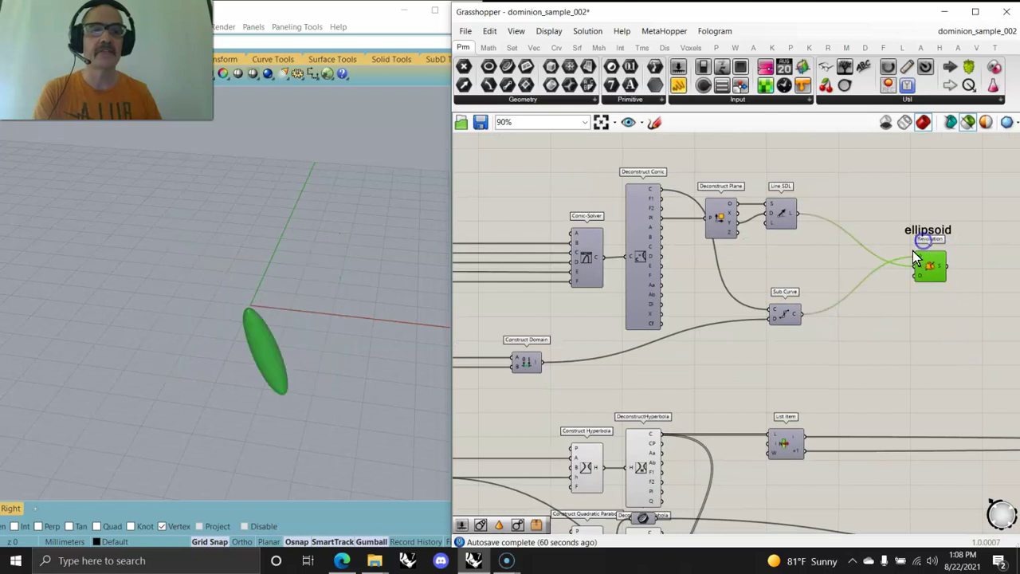
right_click(871, 208)
left_click(900, 214)
right_click_drag(323, 410, 282, 381)
Examine the Conic-Solver, Deconstruct Conic and Construct Domain components that feed the ellipsoid
right_click_drag(490, 317, 683, 405)
scroll(758, 339, "up", 3)
right_click_drag(801, 403, 696, 379)
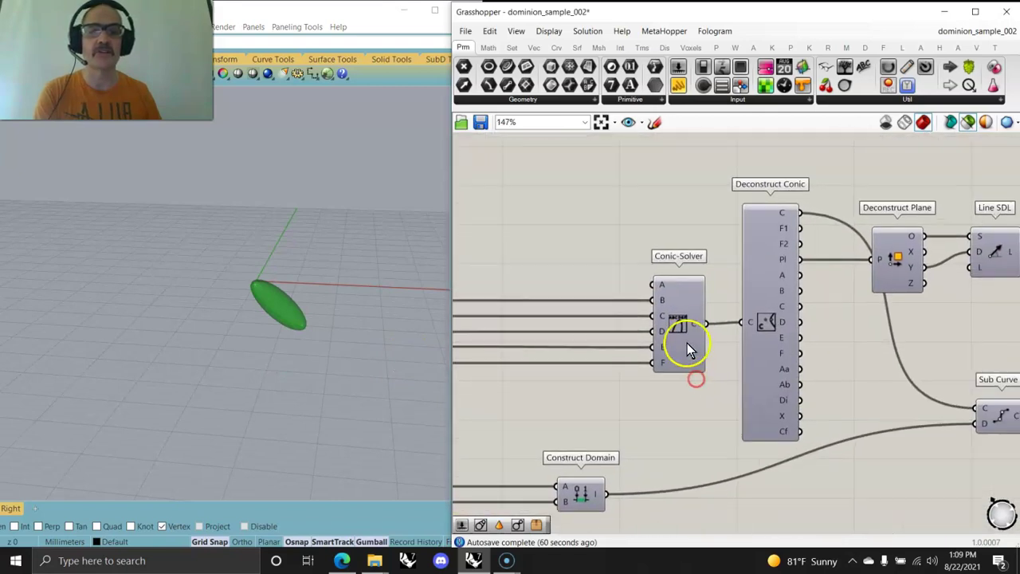
right_click_drag(731, 457, 638, 314)
scroll(637, 314, "down", 3)
right_click_drag(655, 410, 623, 302)
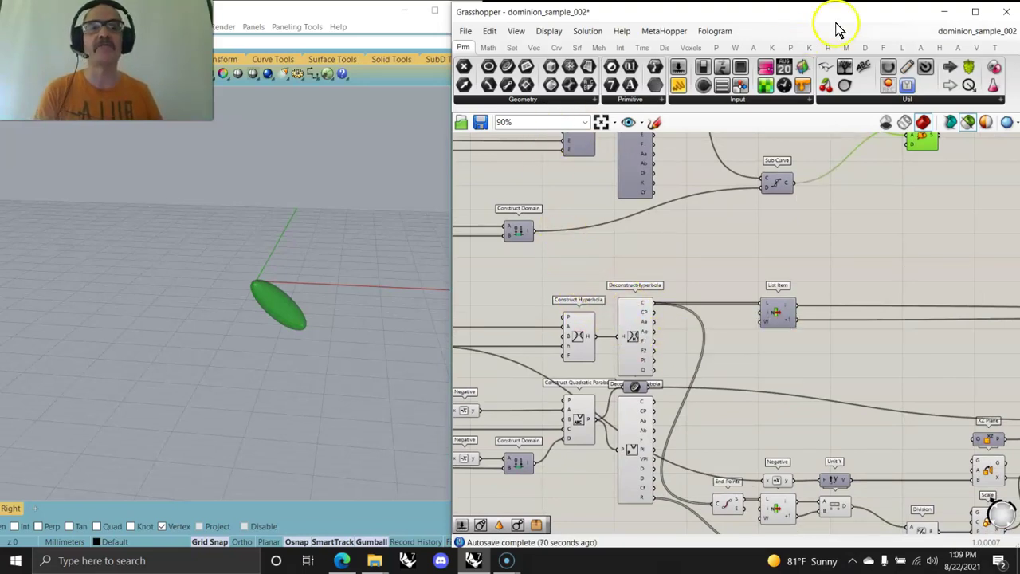
Show the Dominion component set and select the hyperbola and quadratic parabola construct and deconstruct components one by one to inspect their previews
left_click(866, 48)
right_click_drag(540, 291, 622, 258)
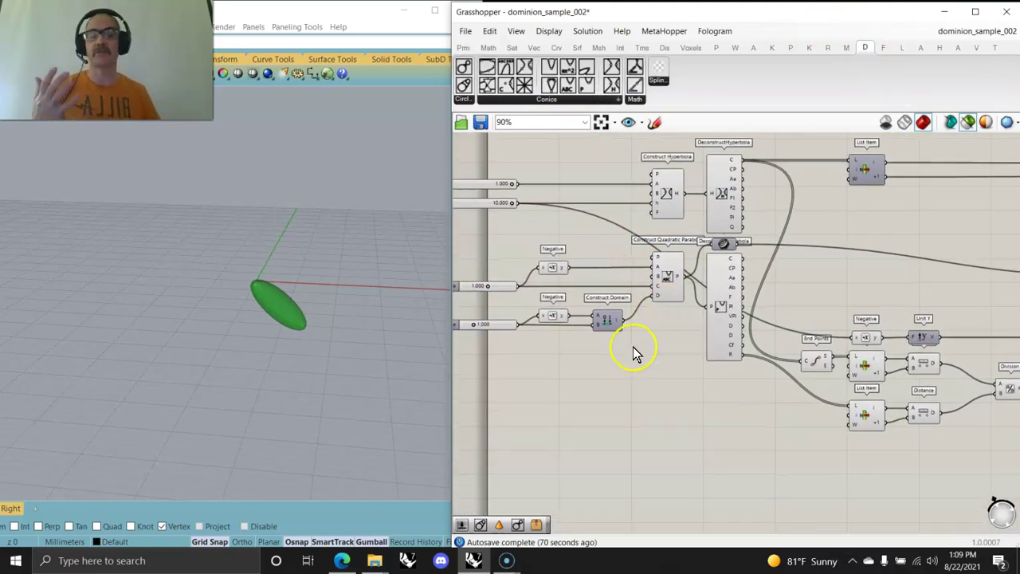
right_click_drag(594, 255, 628, 262)
scroll(666, 291, "up", 2)
left_click(715, 209)
left_click(787, 205)
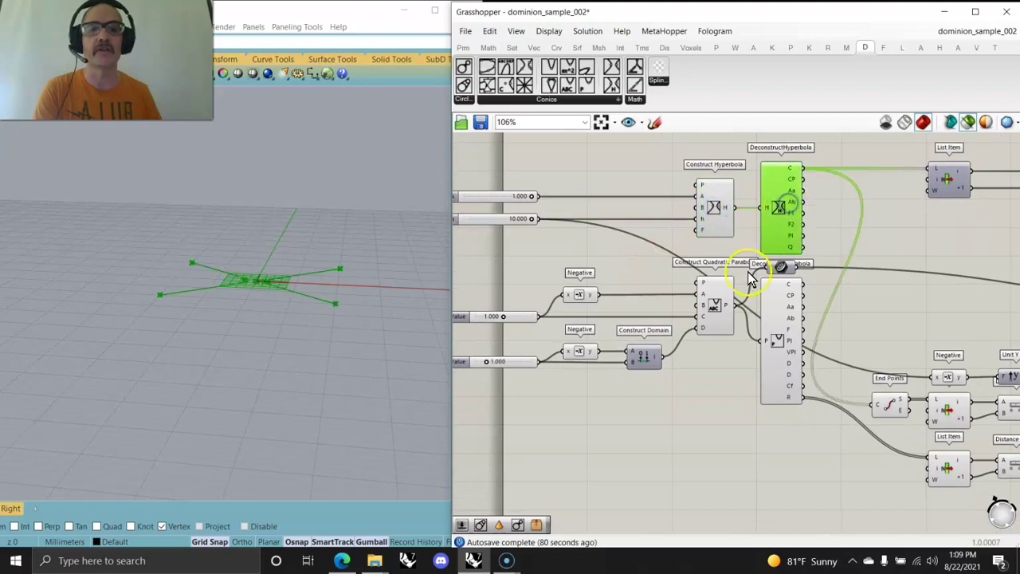
left_click(714, 310)
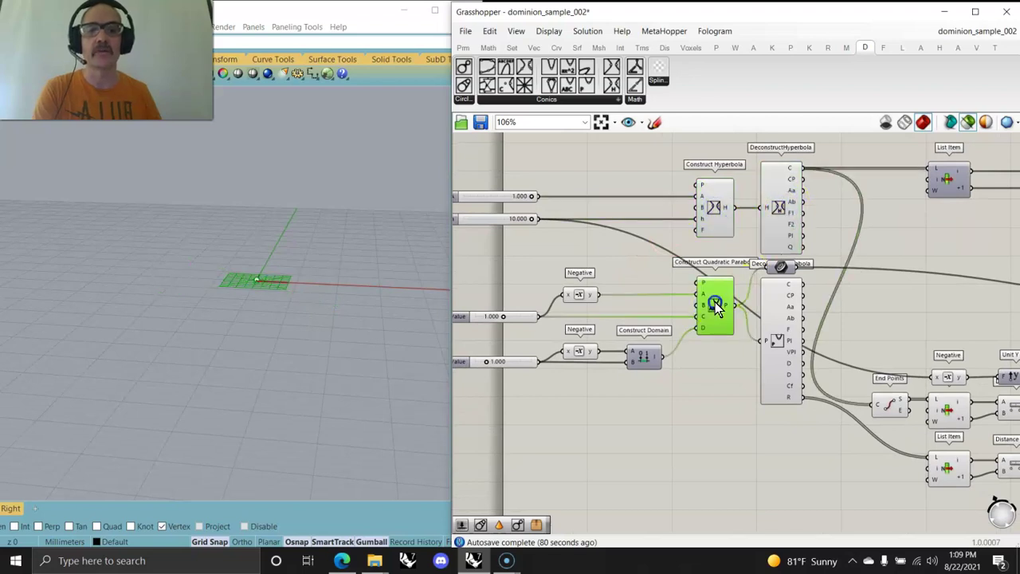
left_click(777, 322)
right_click_drag(711, 443, 659, 427)
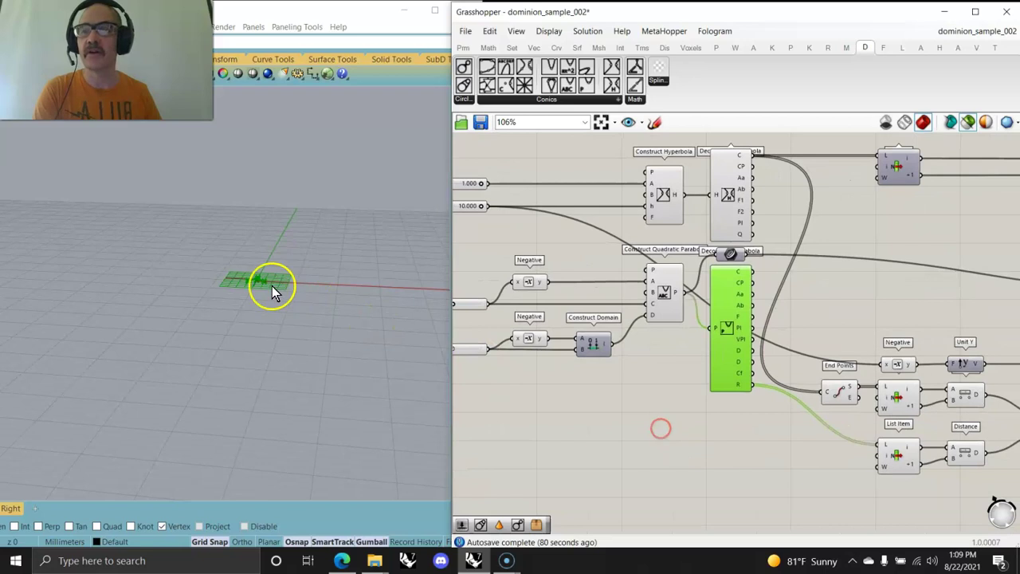
scroll(272, 287, "up", 6)
Follow the hyperbolic paraboloid branch through the Distance, Merge and Transform components to the final sweep
right_click_drag(635, 383, 481, 335)
right_click_drag(788, 406, 656, 413)
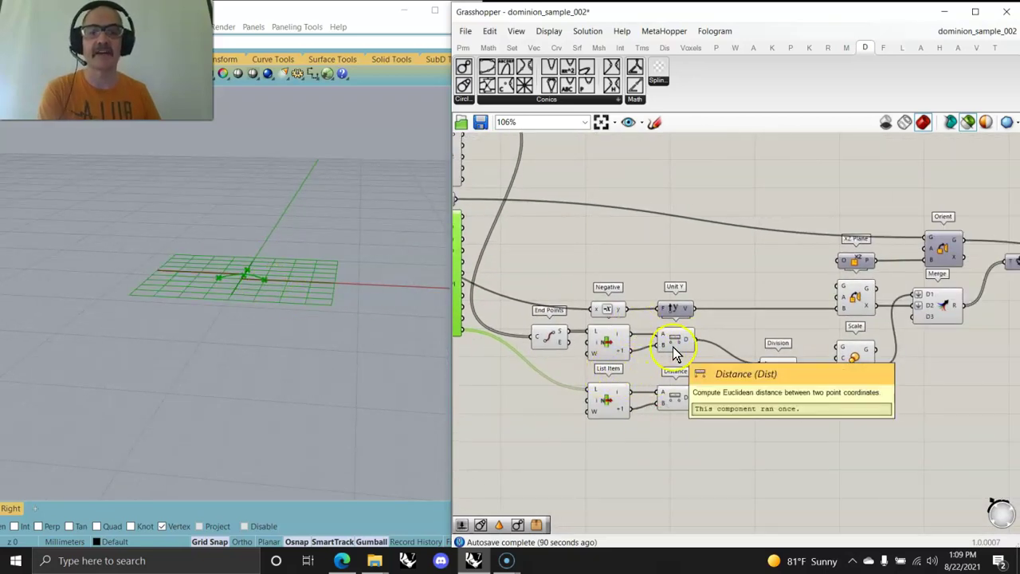
right_click_drag(759, 297, 652, 335)
left_click(837, 350)
right_click_drag(892, 317, 713, 319)
right_click_drag(849, 301, 807, 376)
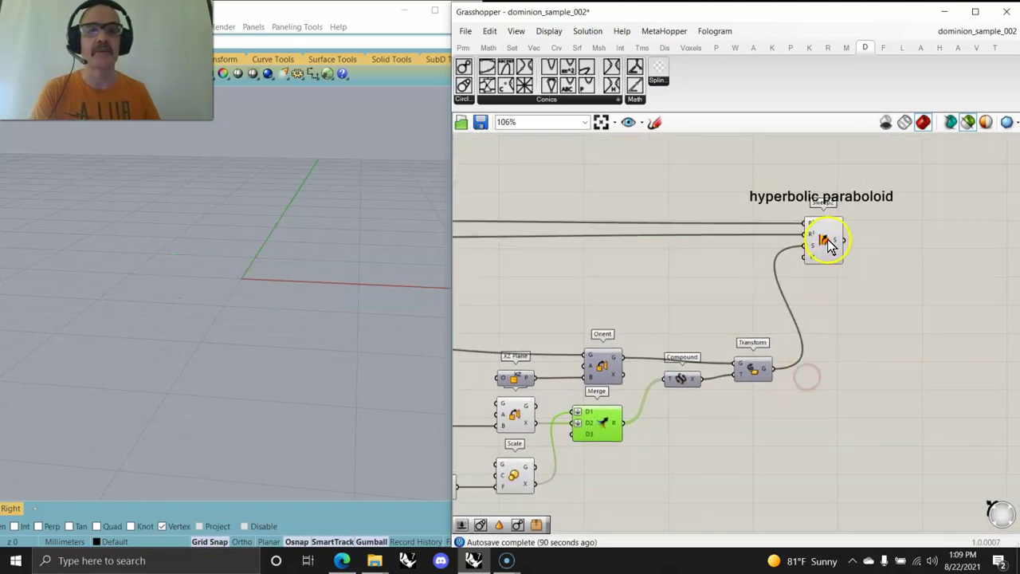
Select the Sweep2 component and inspect the hyperbolic paraboloid surface in the viewport
left_click(827, 242)
scroll(287, 279, "down", 6)
right_click_drag(287, 279, 381, 321)
right_click_drag(589, 294, 733, 325)
scroll(729, 290, "down", 2)
Select the whole definition and inspect the previews of all its surfaces together
scroll(729, 290, "down", 8)
left_click_drag(865, 428, 586, 170)
left_click_drag(688, 255, 703, 254)
scroll(583, 351, "up", 4)
right_click_drag(446, 337, 373, 319)
scroll(797, 304, "down", 5)
scroll(791, 321, "down", 1)
Bake the geometry of all components in the definition into Rhino and clear the selection
left_click_drag(899, 437, 659, 200)
right_click(624, 220)
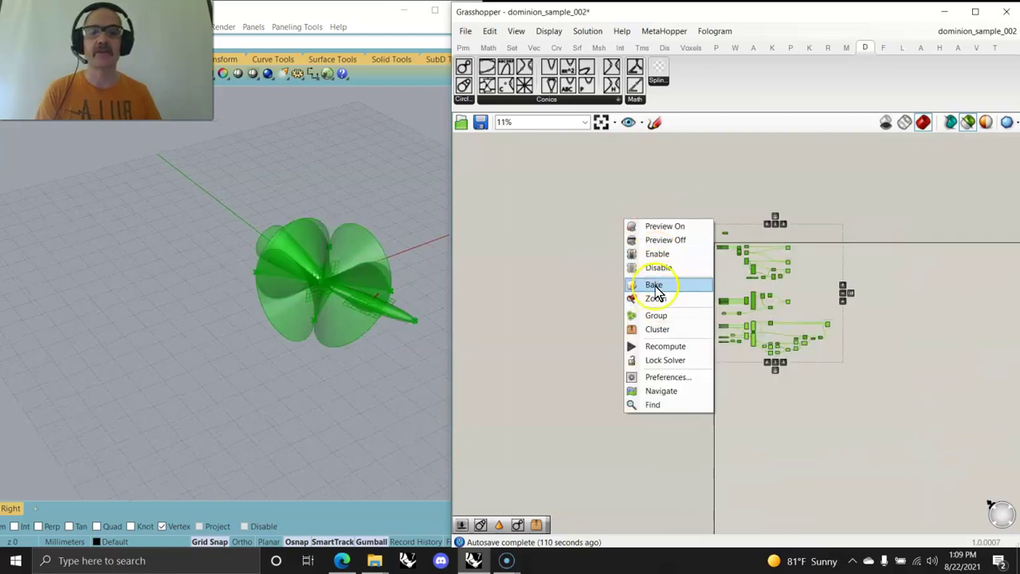
left_click(655, 285)
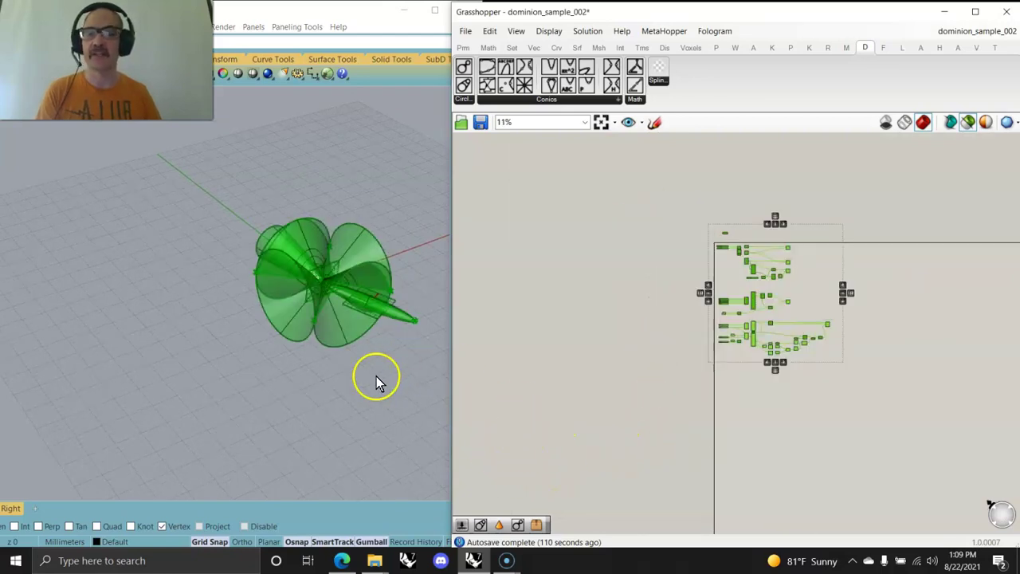
left_click(652, 353)
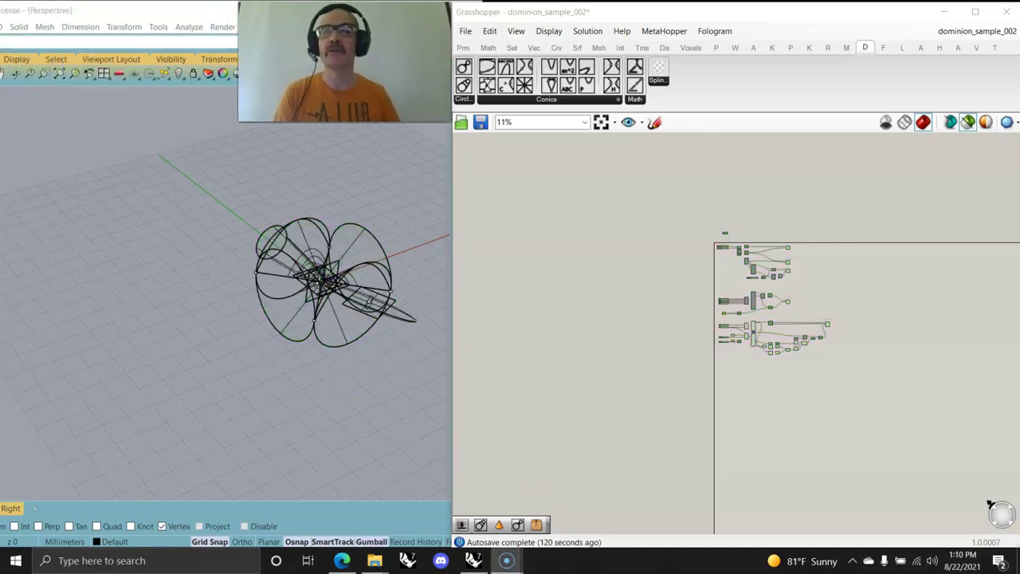
Bring the Rhino window fully into view beside Grasshopper and set the Perspective viewport to Rendered display
left_click_drag(110, 7, 1, 29)
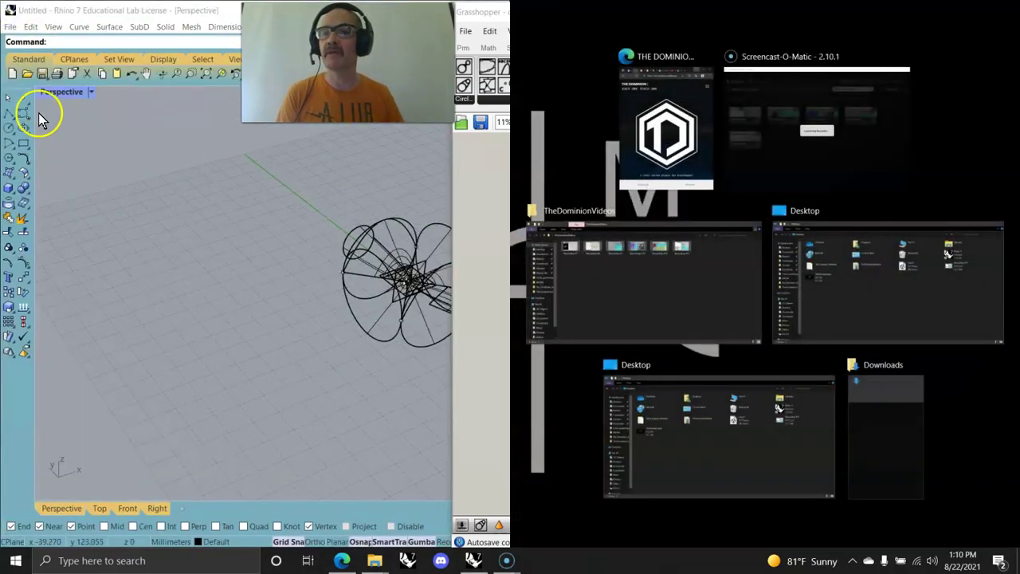
left_click(61, 92)
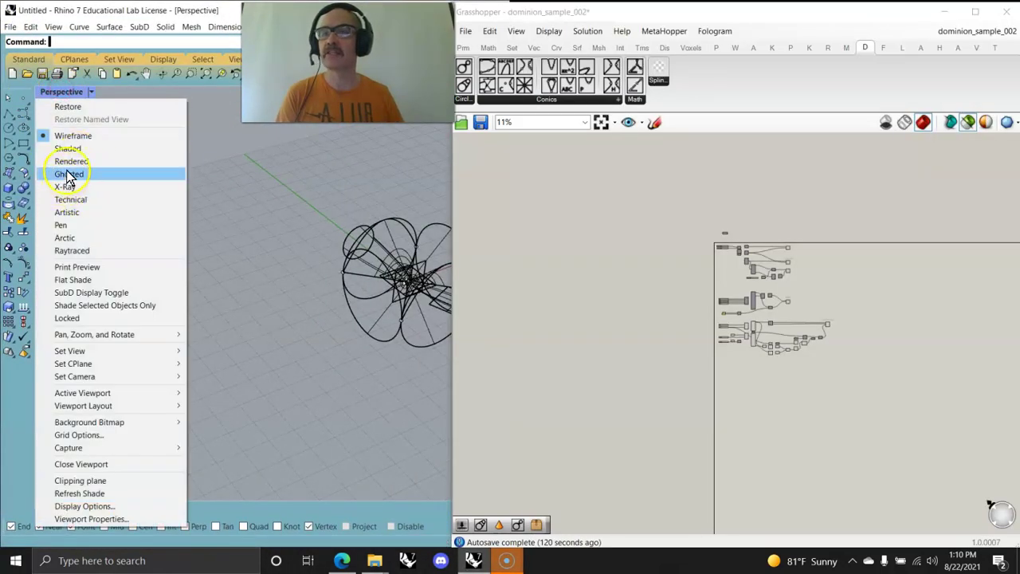
left_click(69, 162)
Inspect the baked quadric surfaces up close and from several angles in the Perspective viewport
right_click_drag(257, 298, 144, 263)
scroll(326, 349, "up", 8)
right_click_drag(375, 391, 330, 372)
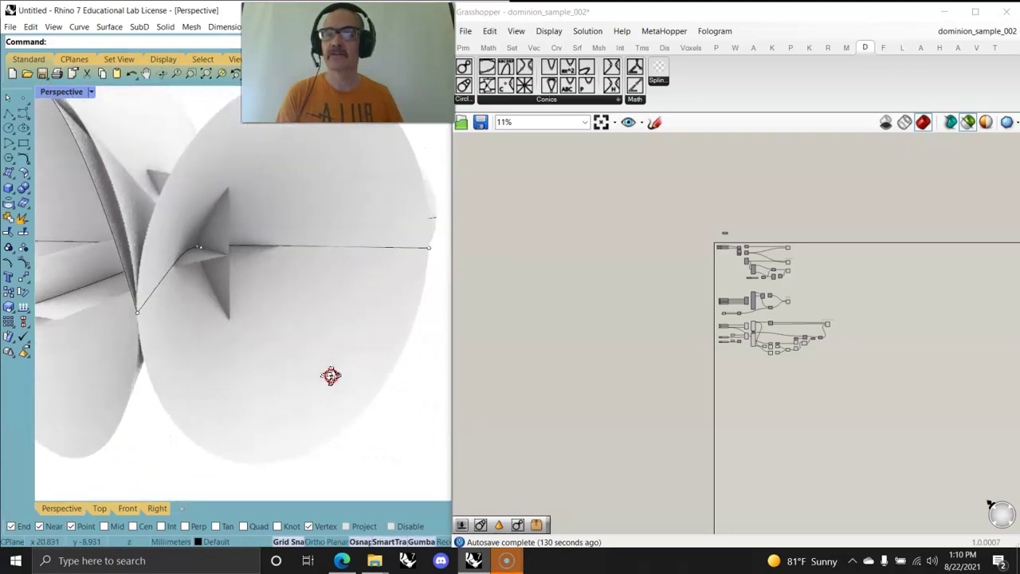
scroll(268, 348, "down", 10)
right_click_drag(258, 342, 376, 353)
scroll(237, 283, "up", 9)
right_click_drag(296, 322, 339, 336)
scroll(288, 320, "down", 6)
right_click_drag(285, 317, 295, 354)
scroll(321, 326, "up", 8)
scroll(309, 342, "down", 5)
Take a closer look at the ellipsoid branch of the Grasshopper definition
scroll(785, 337, "up", 3)
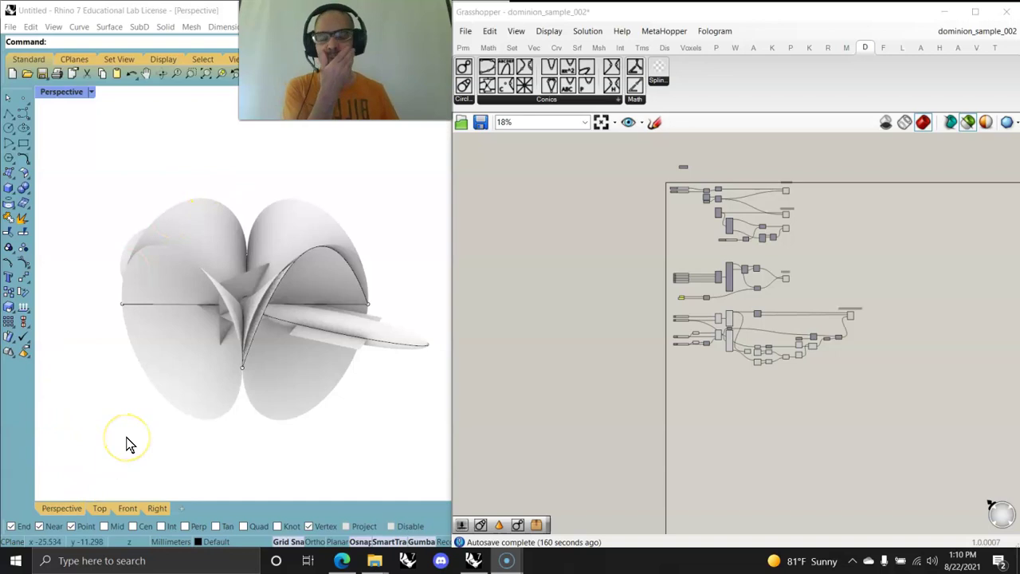
scroll(688, 278, "up", 6)
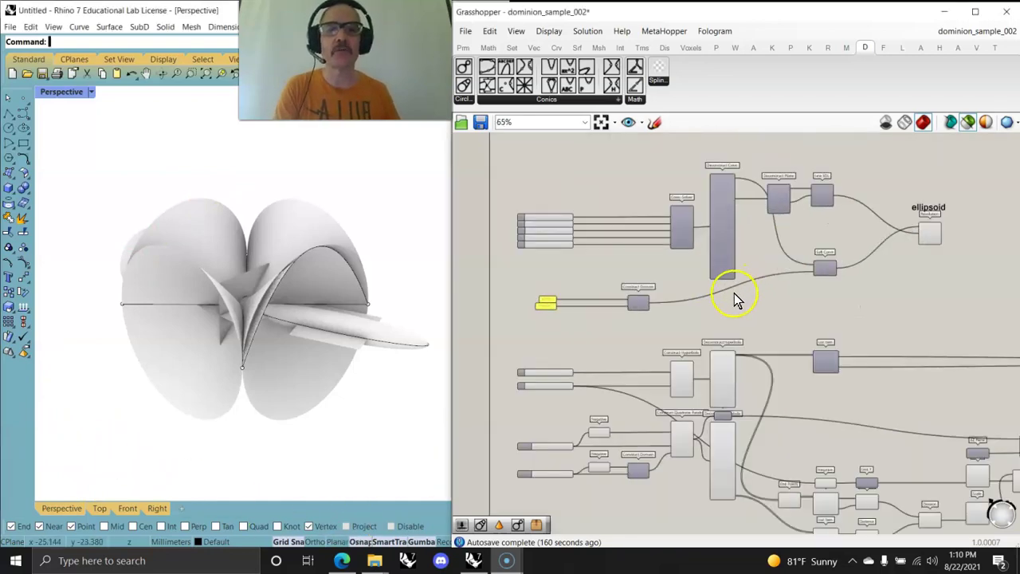